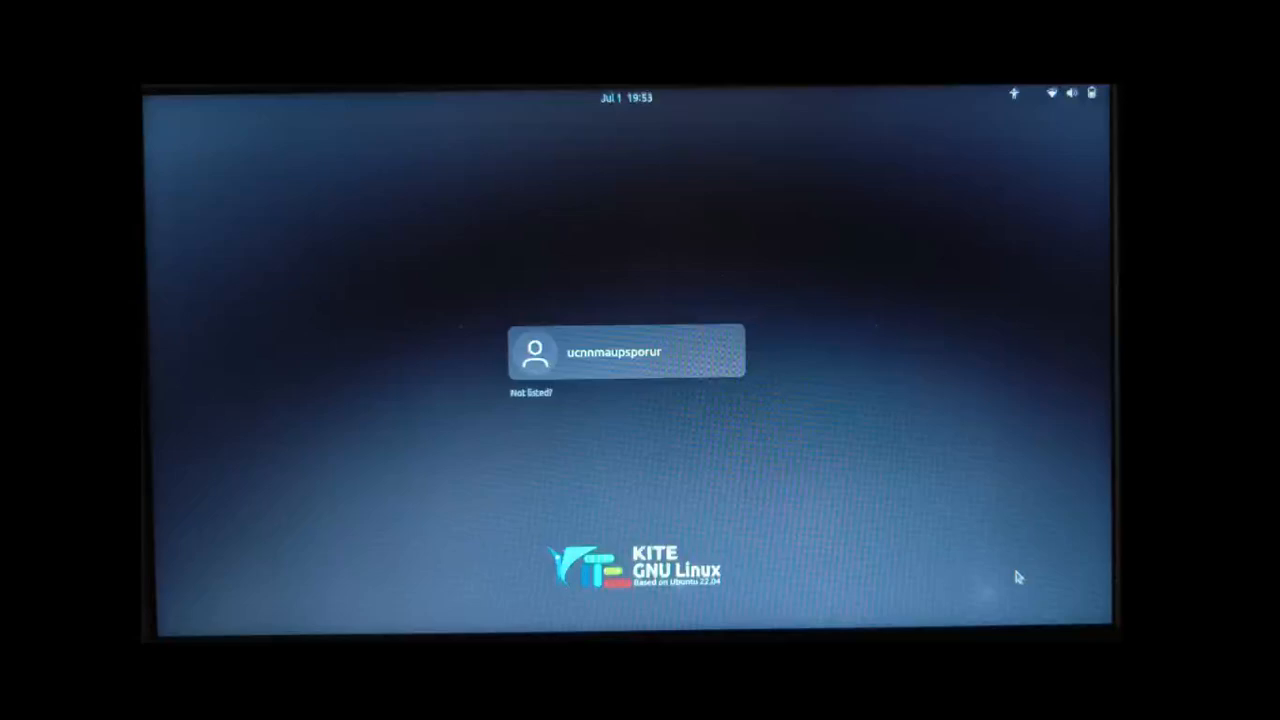
Choose the listed user account on the login screen
key("Return")
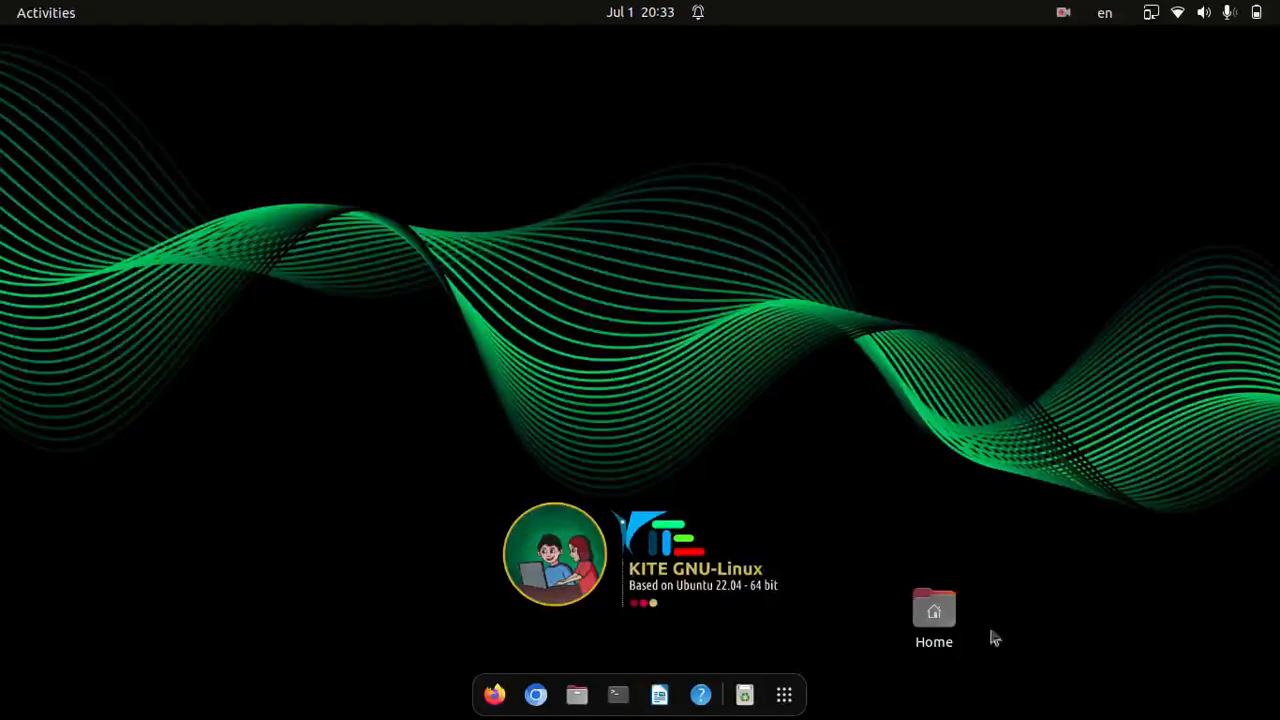
Move the Home folder icon across the desktop to the opposite side of the KITE GNU-Linux logo
left_click_drag(940, 622, 283, 506)
View the available Wi-Fi networks, highlight FTTH-5G, and close the network list without connecting
left_click(1203, 19)
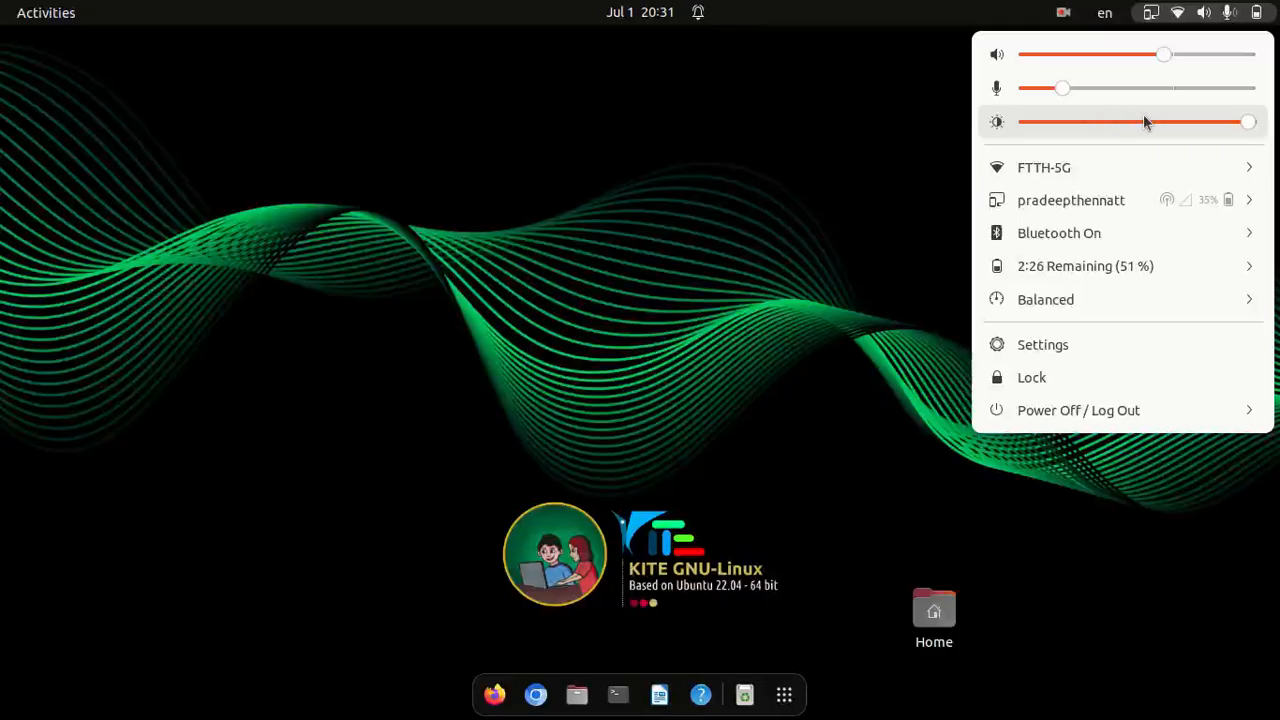
left_click(1147, 167)
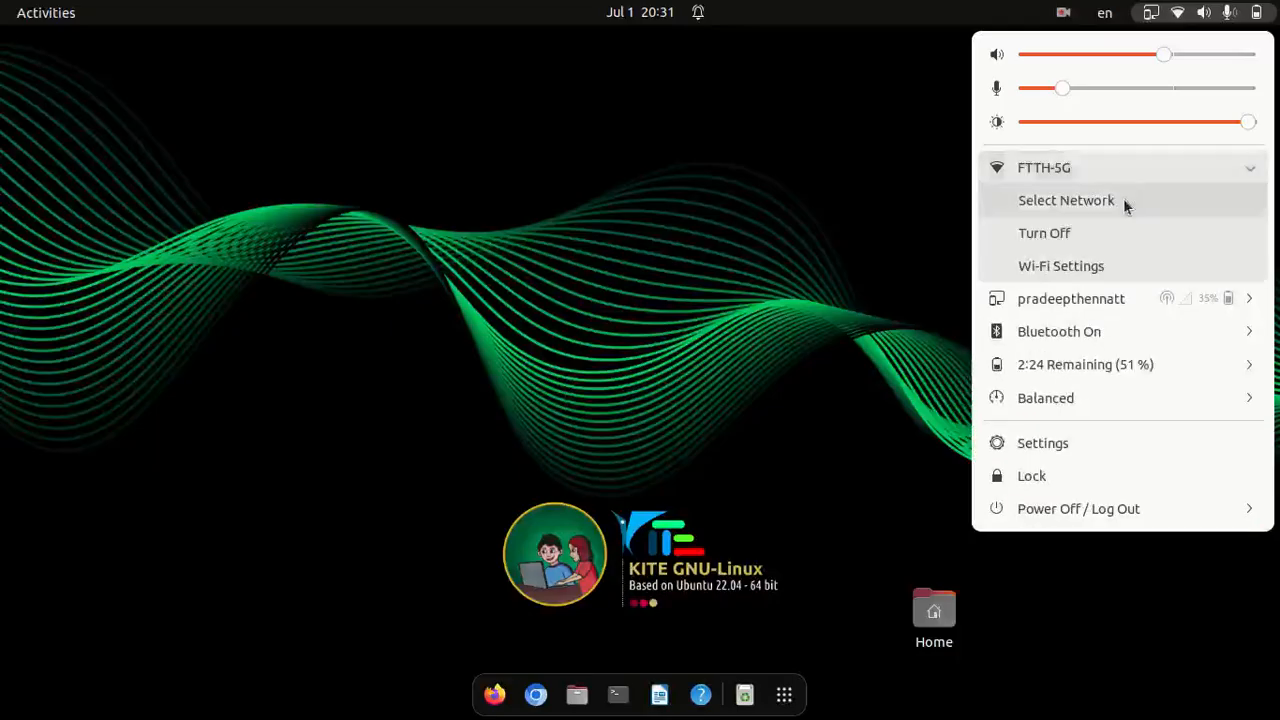
left_click(1123, 202)
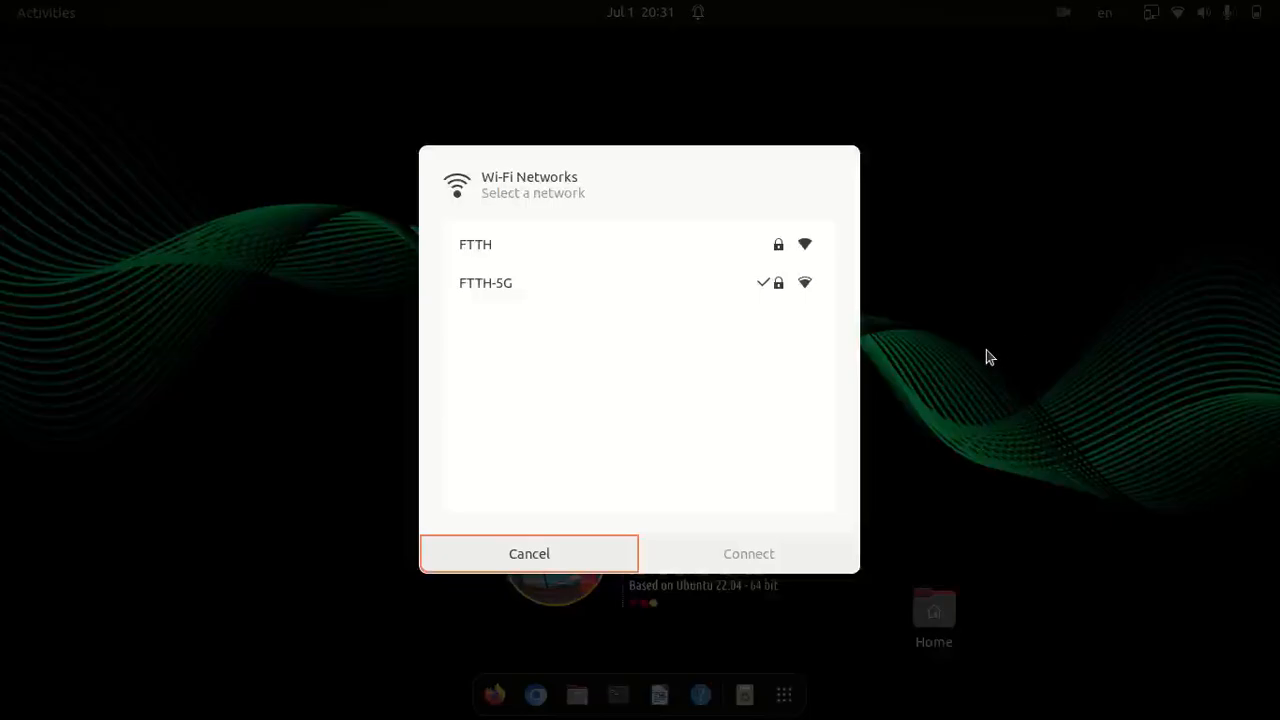
left_click(506, 283)
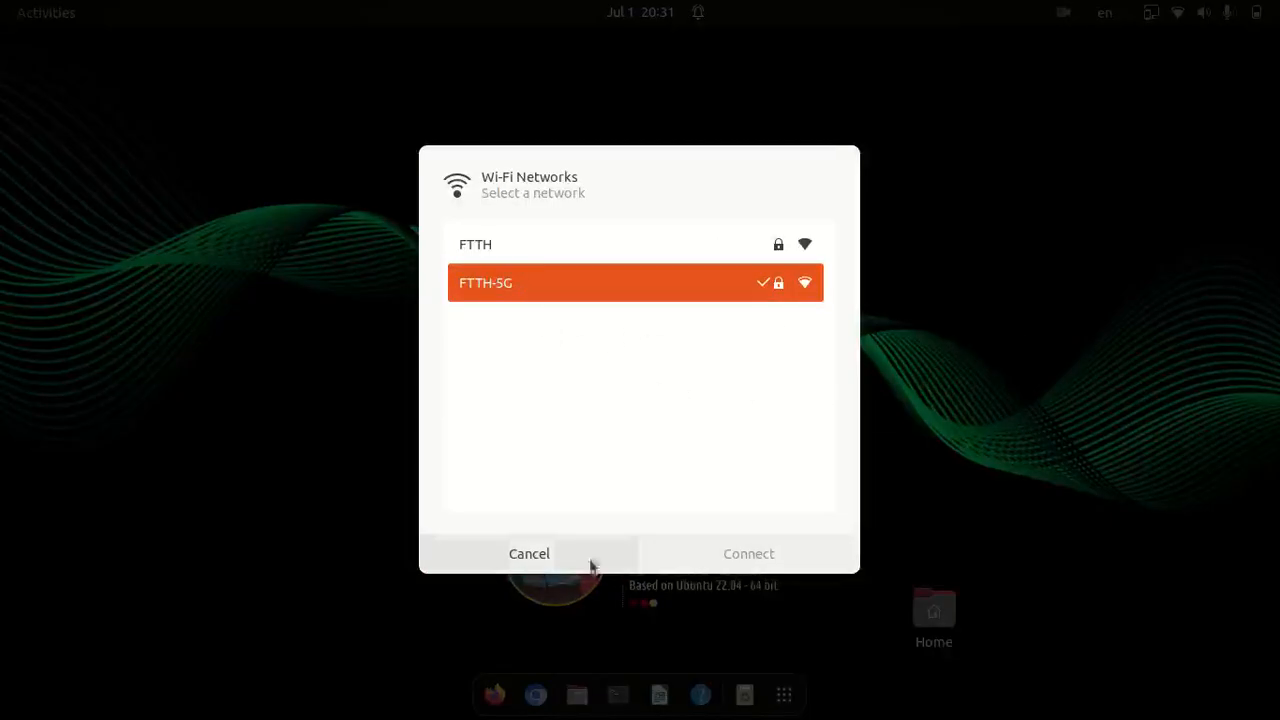
left_click(522, 555)
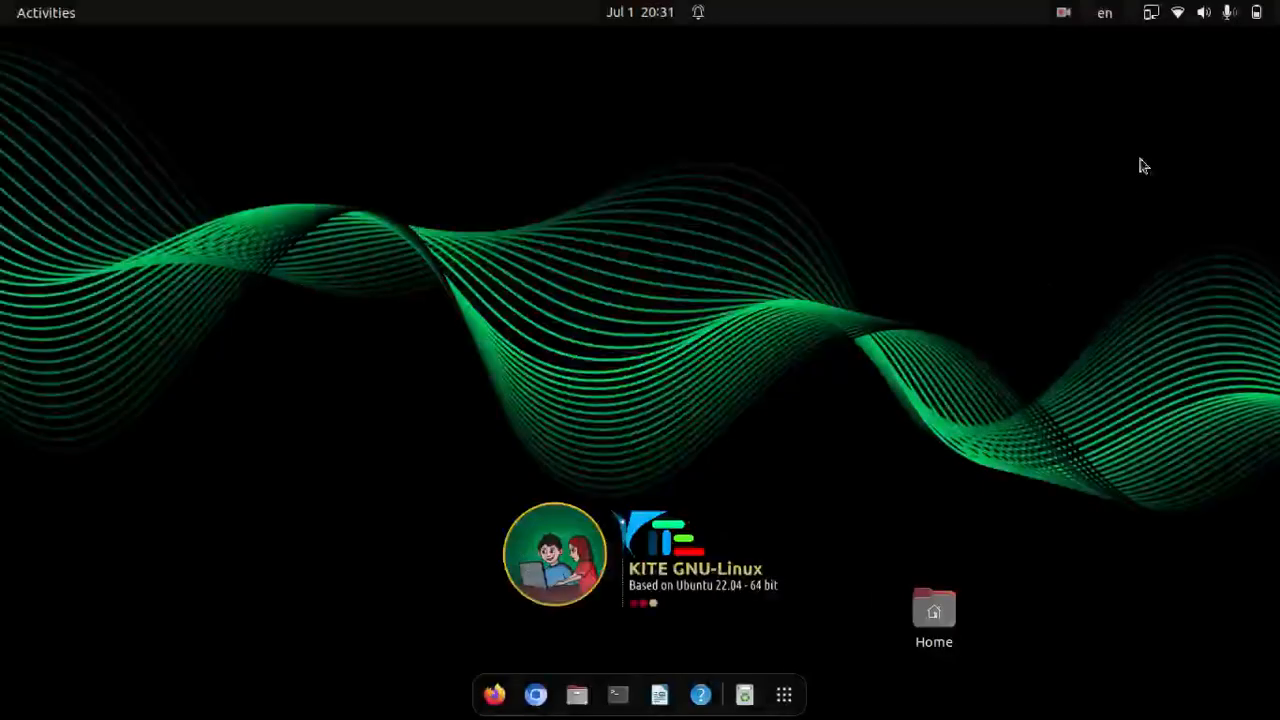
Show the Power Off / Log Out options of the system
left_click(1178, 12)
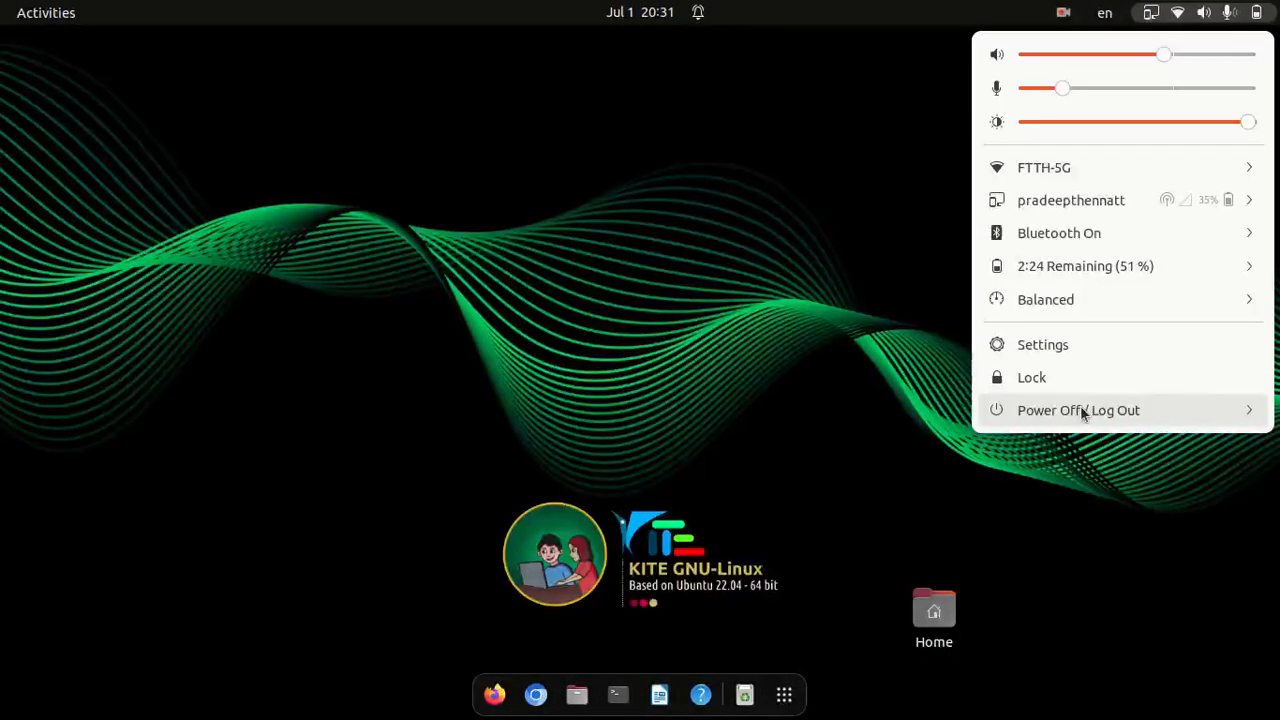
left_click(1082, 412)
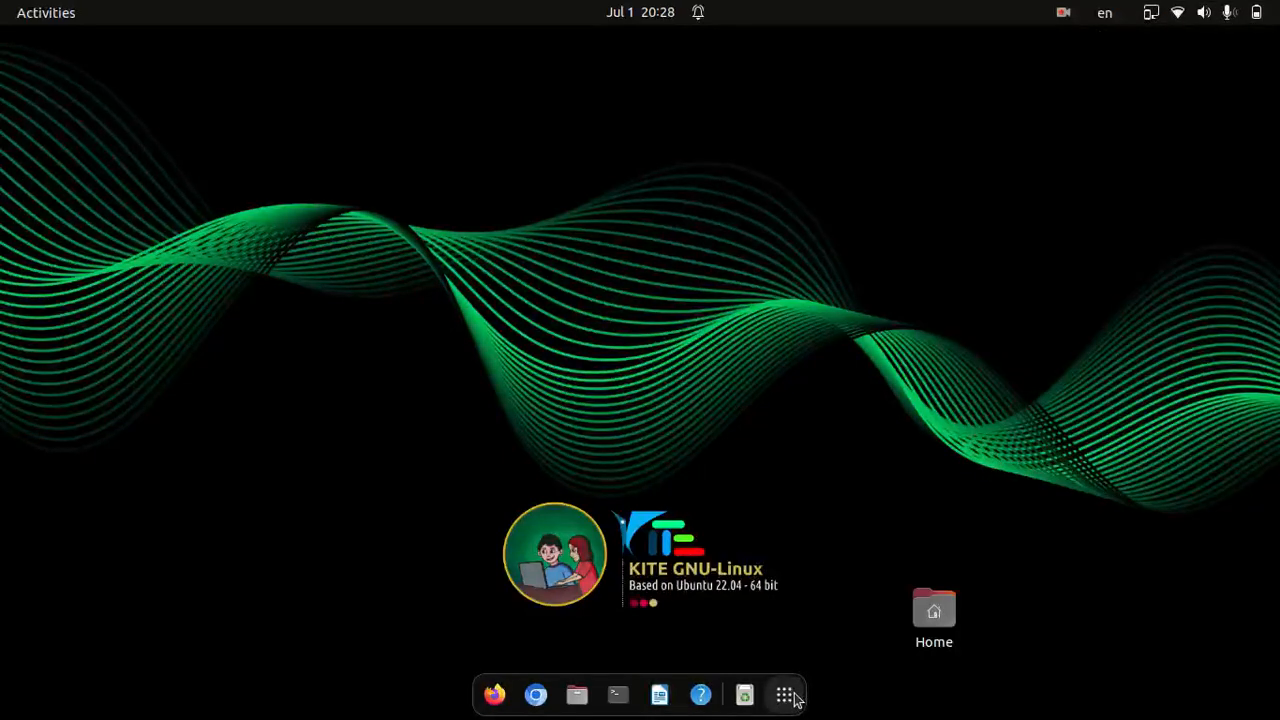
Open the application grid and look through its pages to examine the installed applications
left_click(790, 697)
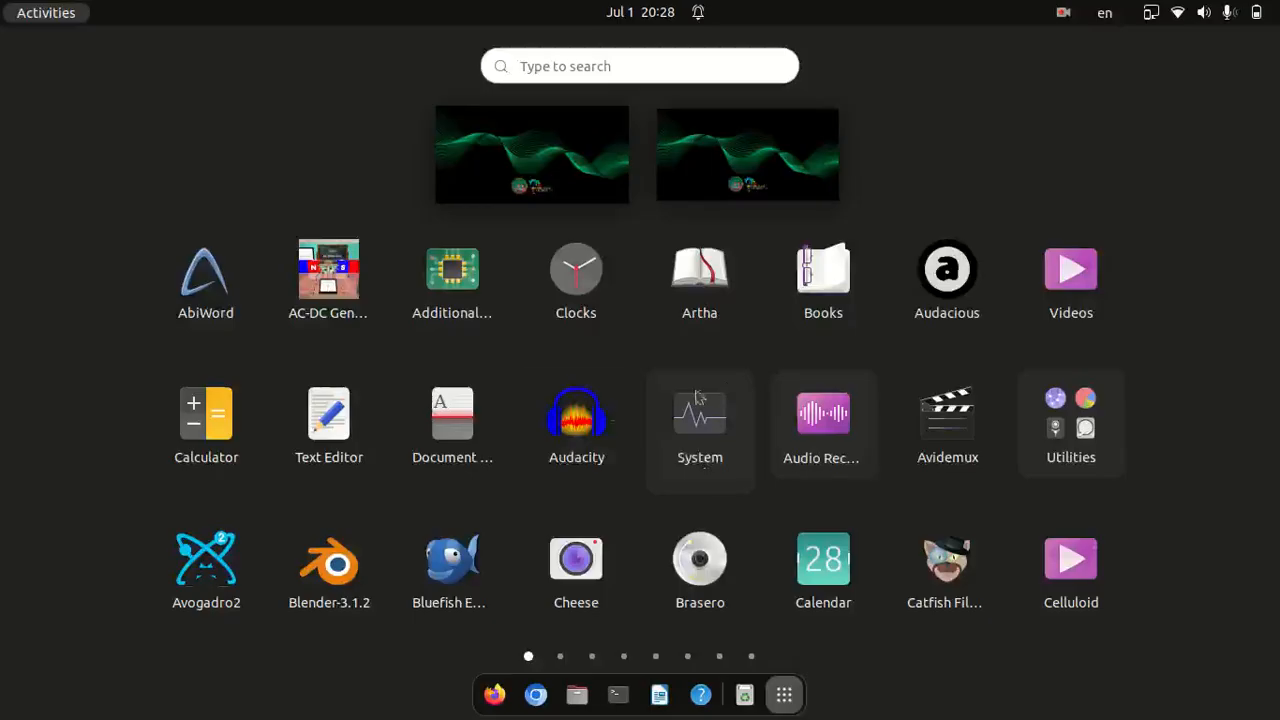
left_click(560, 657)
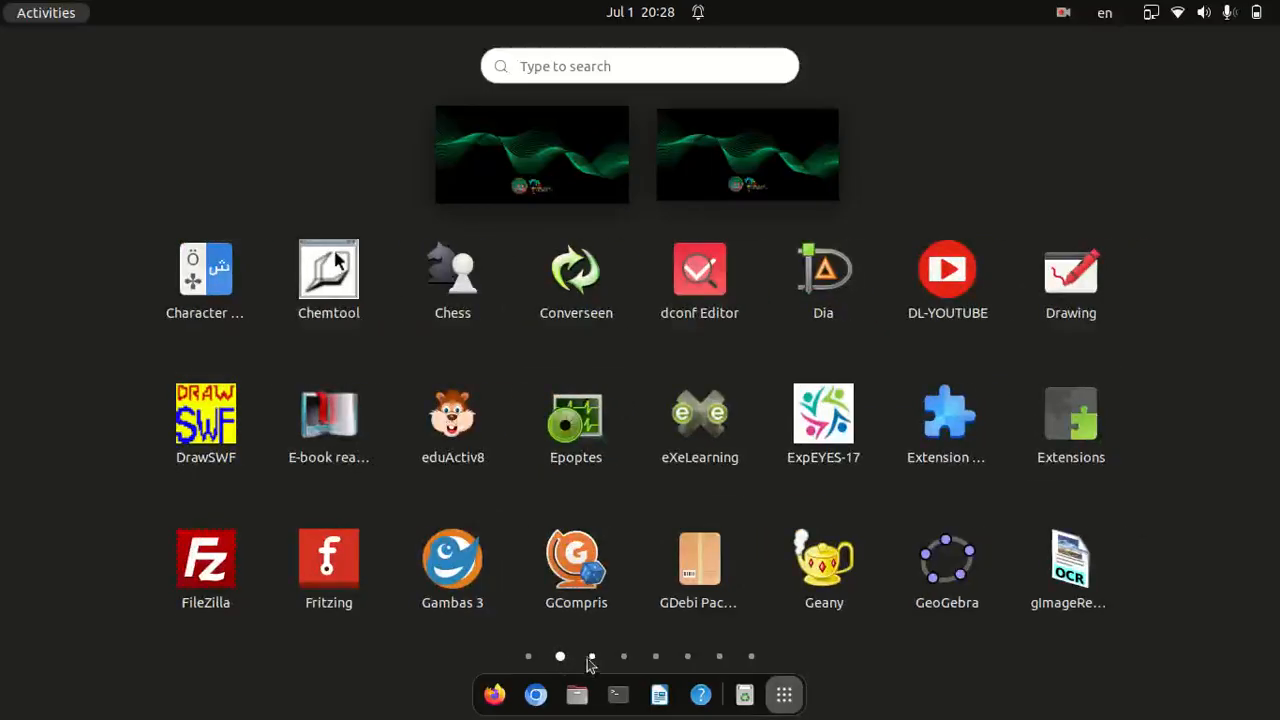
left_click(592, 657)
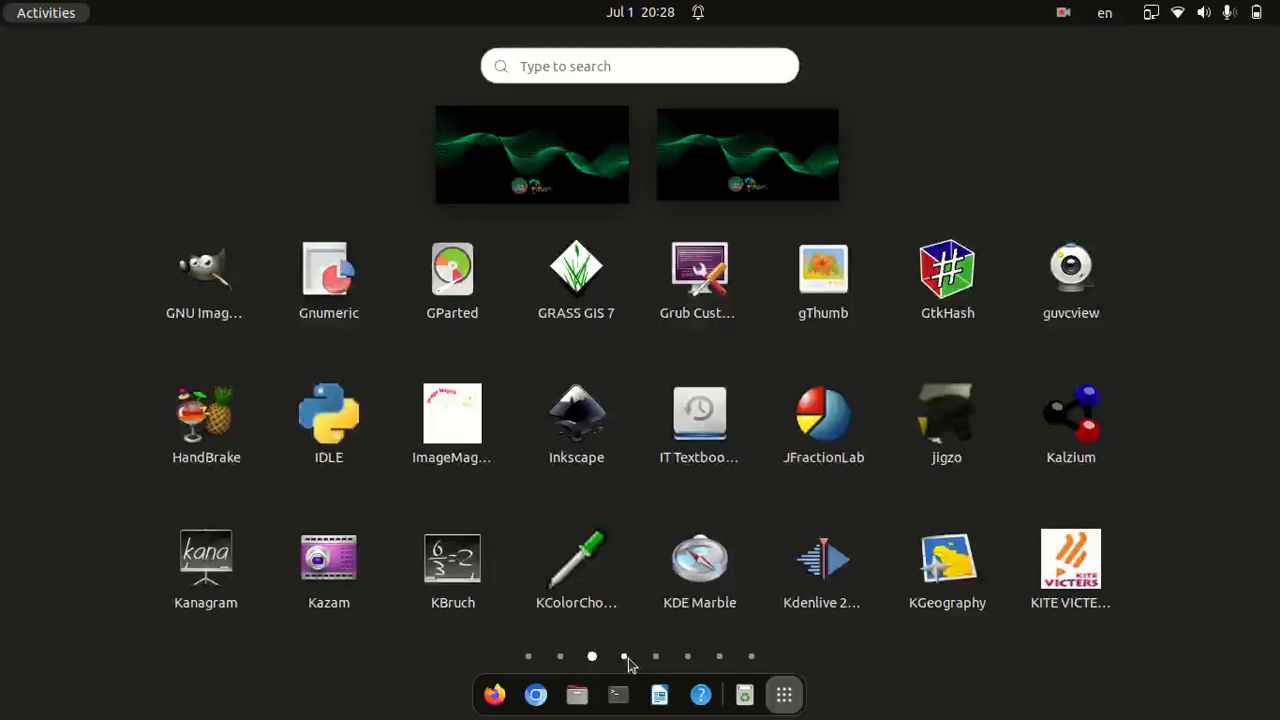
left_click(624, 657)
left_click(656, 657)
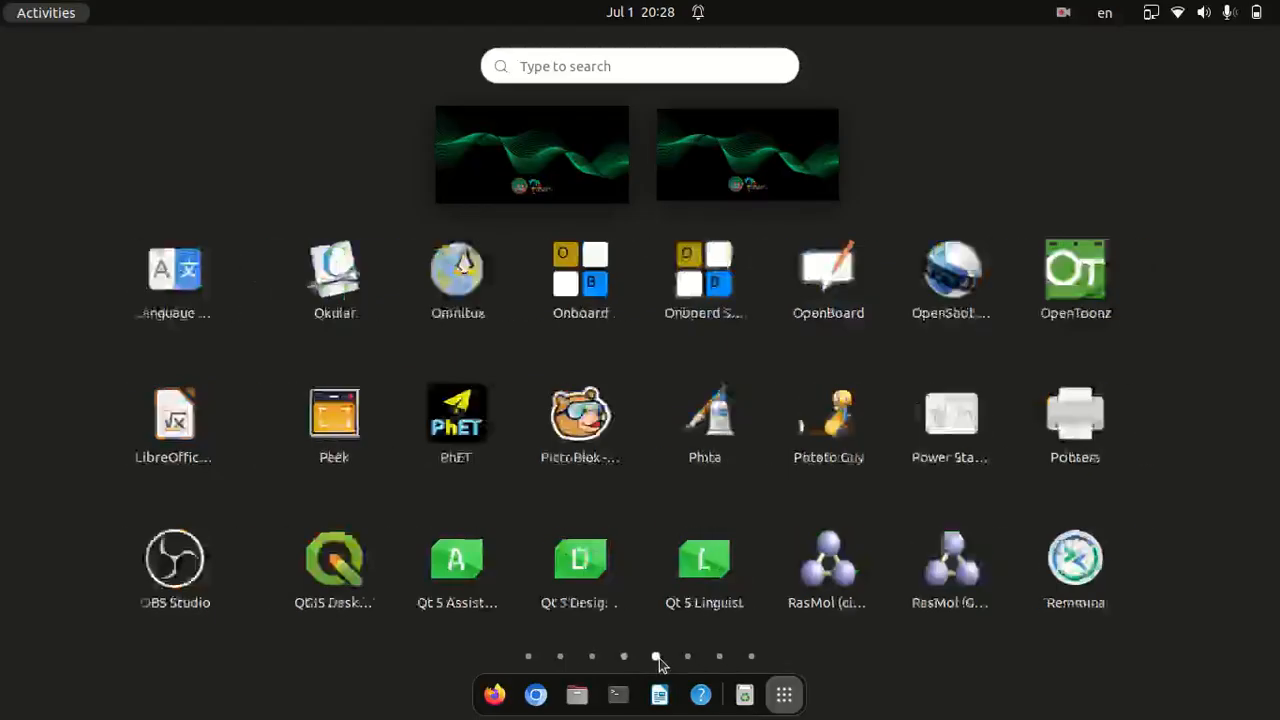
left_click(688, 657)
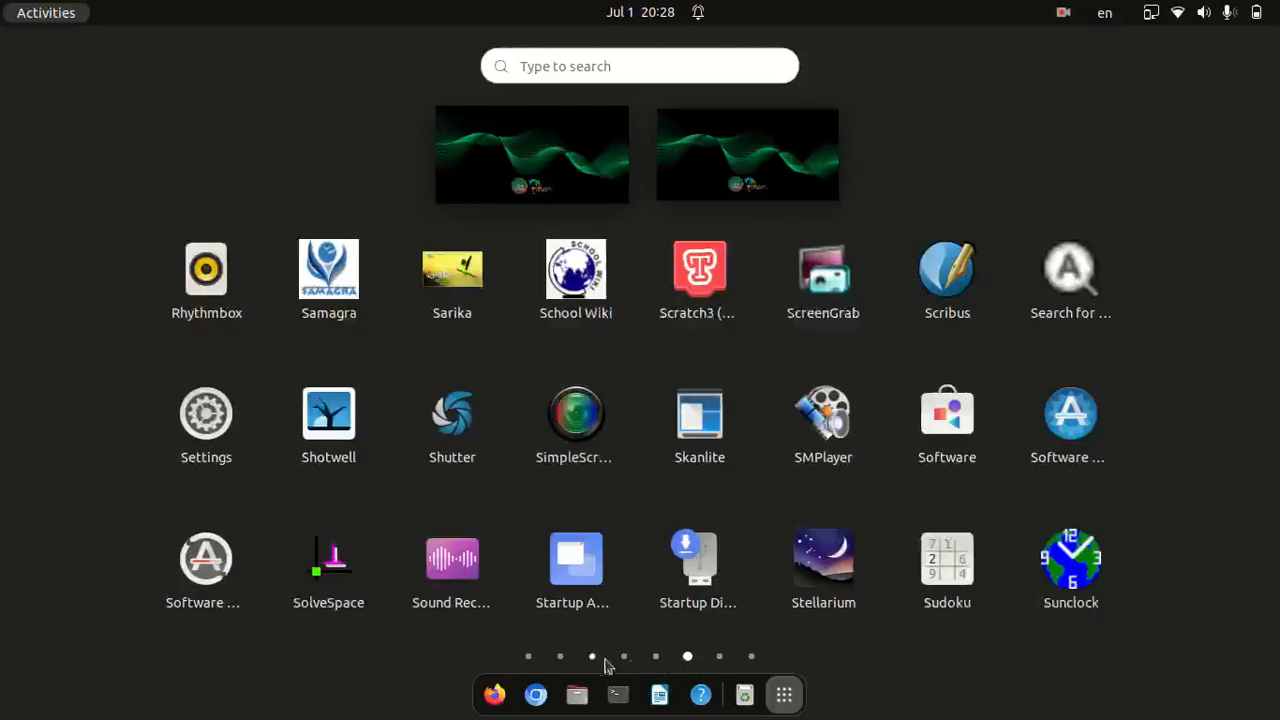
left_click(527, 658)
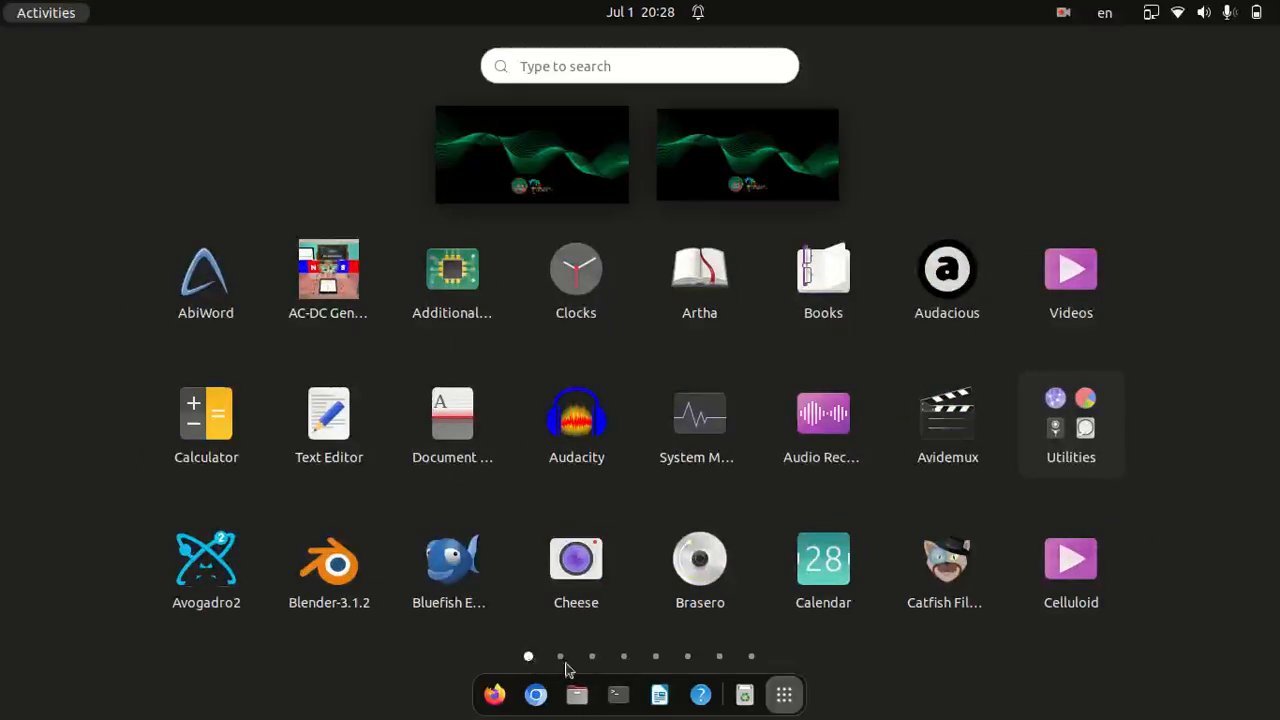
scroll(836, 427, "down", 2)
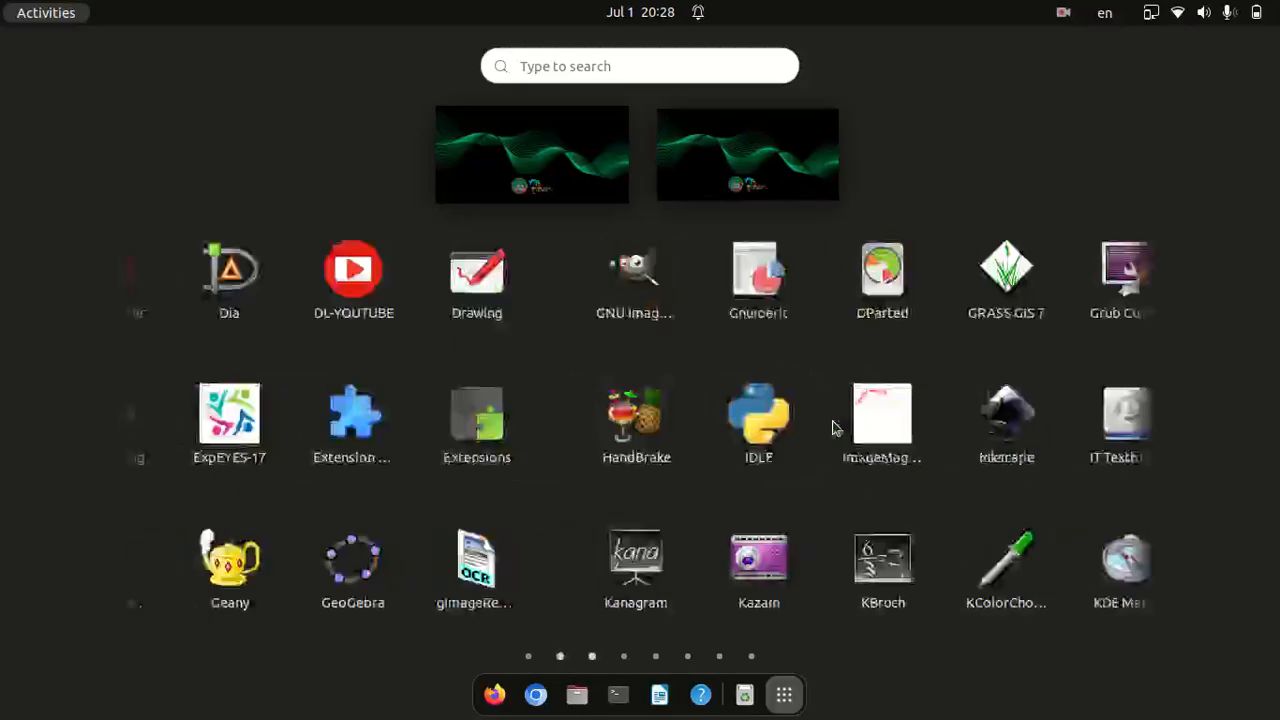
scroll(834, 425, "up", 1)
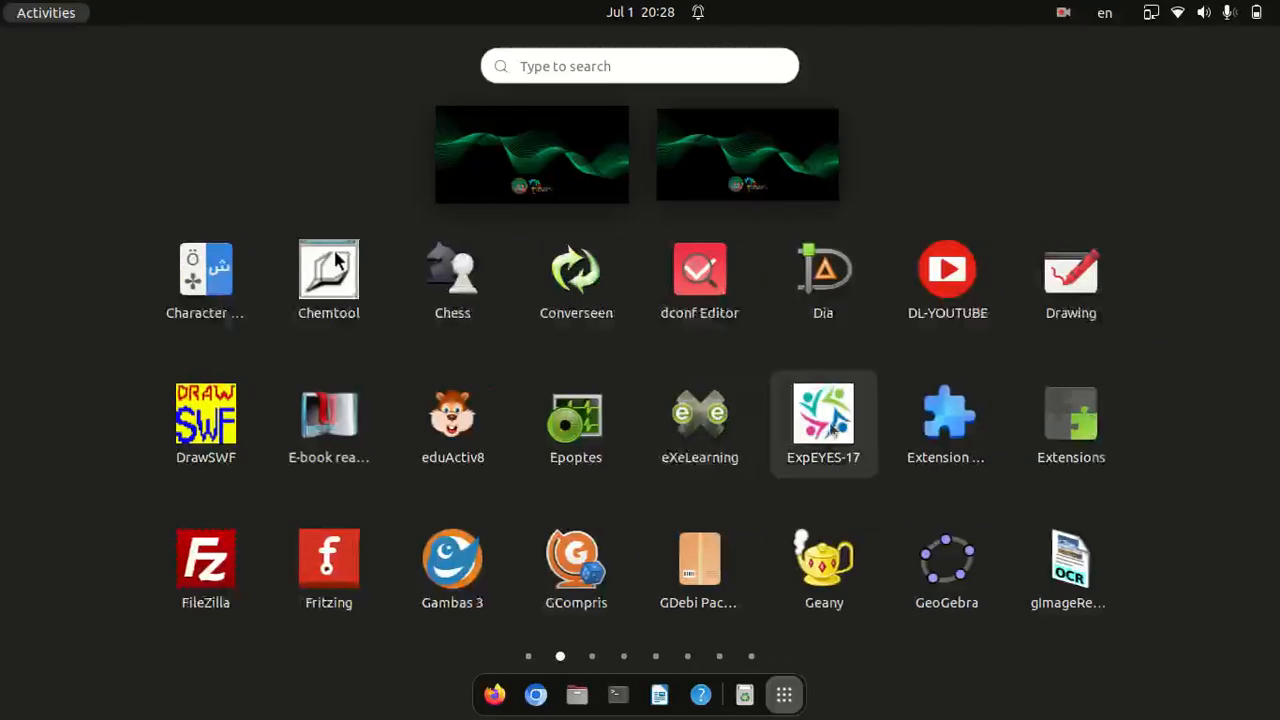
scroll(834, 428, "down", 1)
scroll(825, 432, "down", 1)
scroll(824, 432, "down", 1)
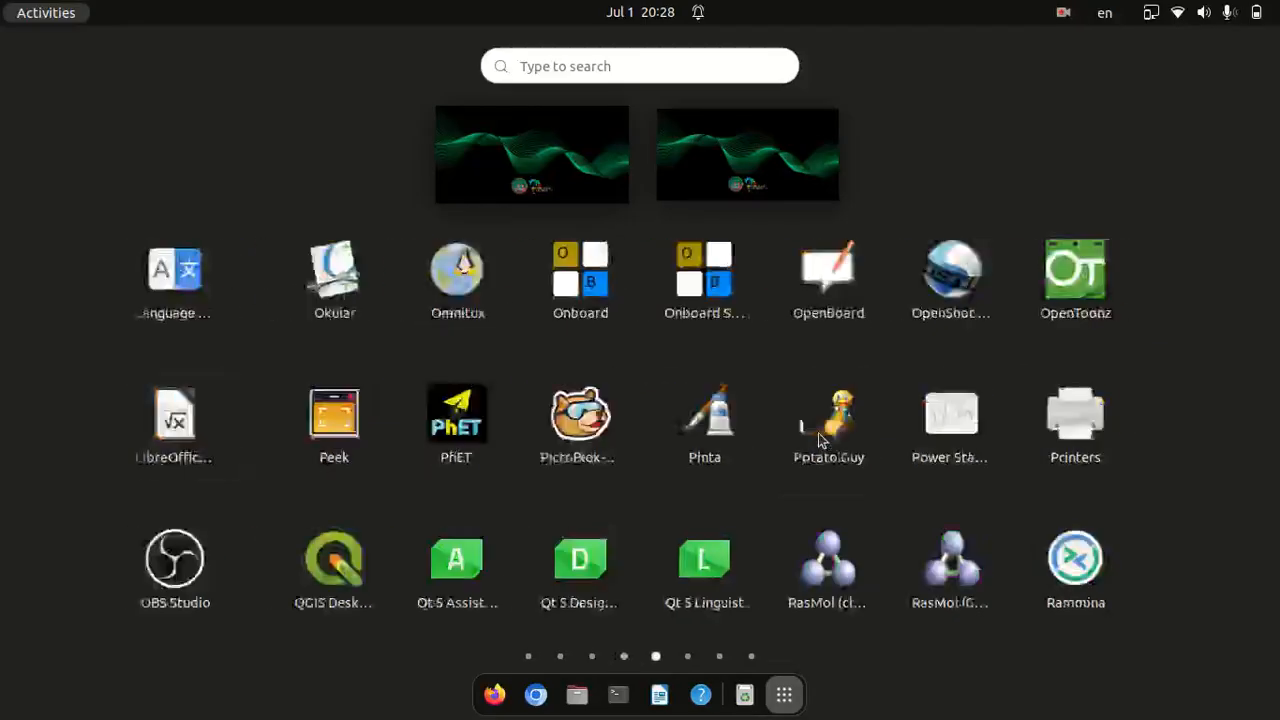
scroll(820, 436, "up", 1)
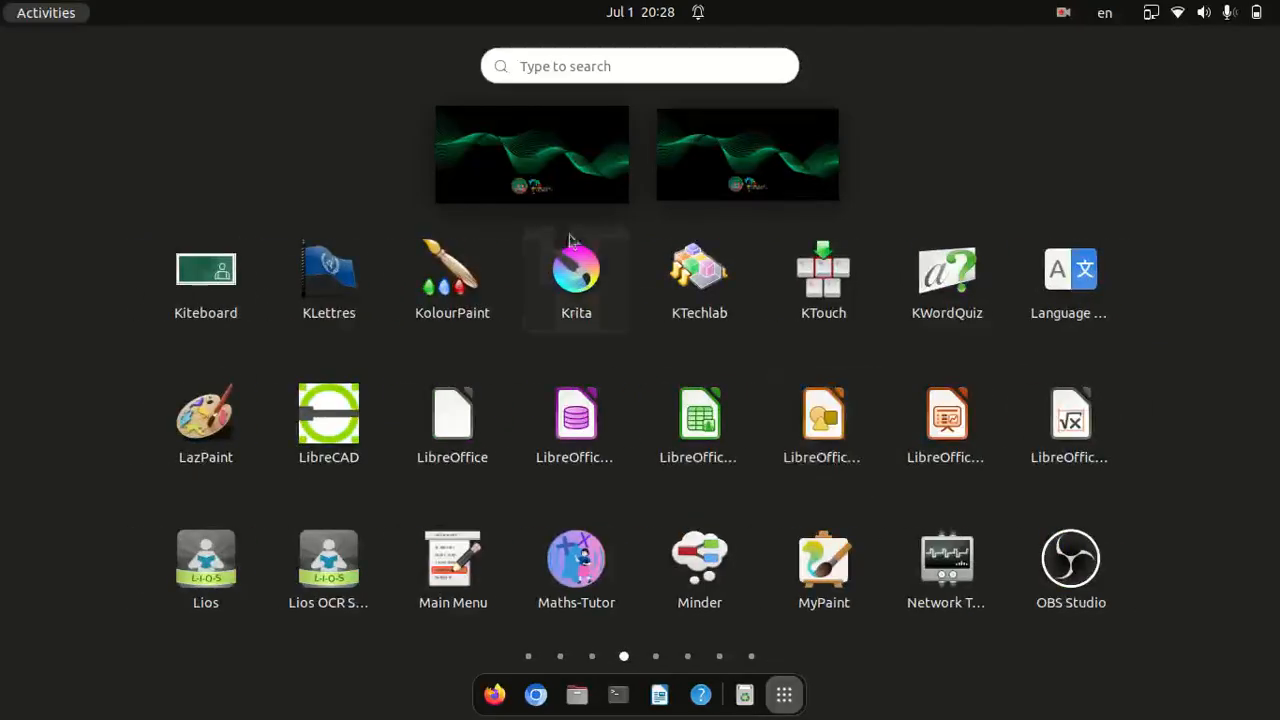
left_click(702, 434)
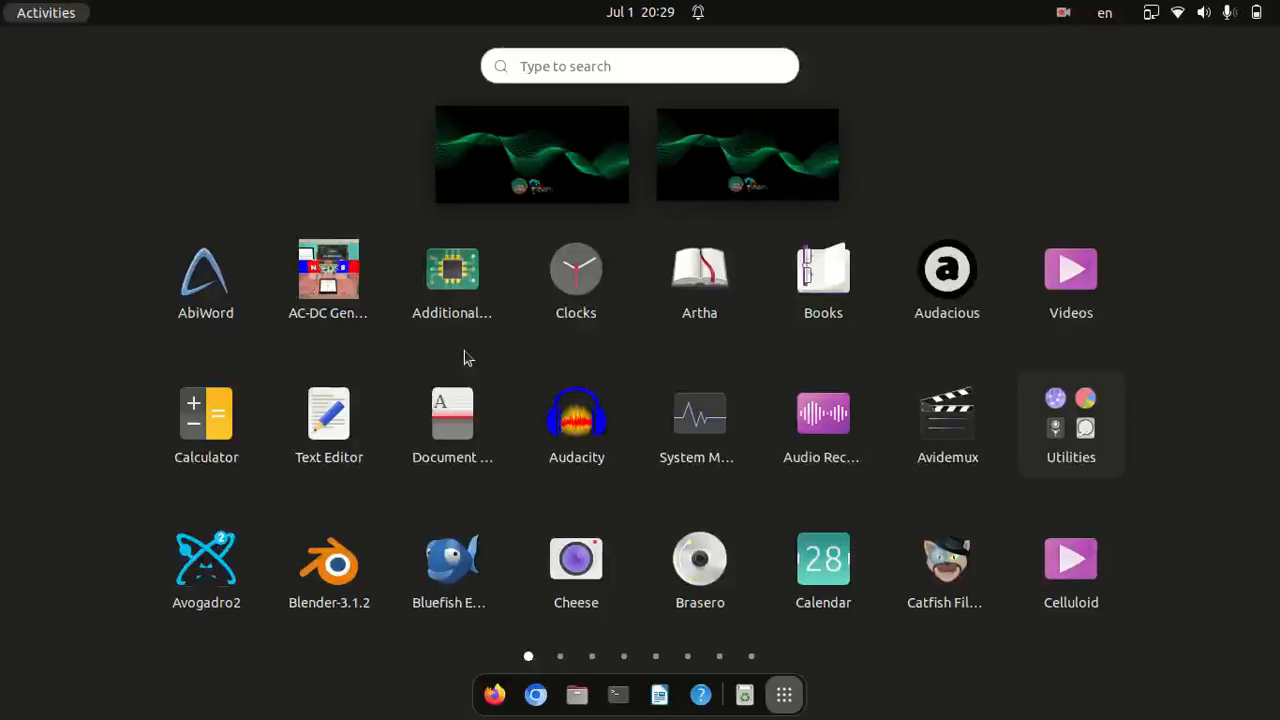
Search the installed applications for "libre" and launch LibreOffice Writer
left_click(577, 66)
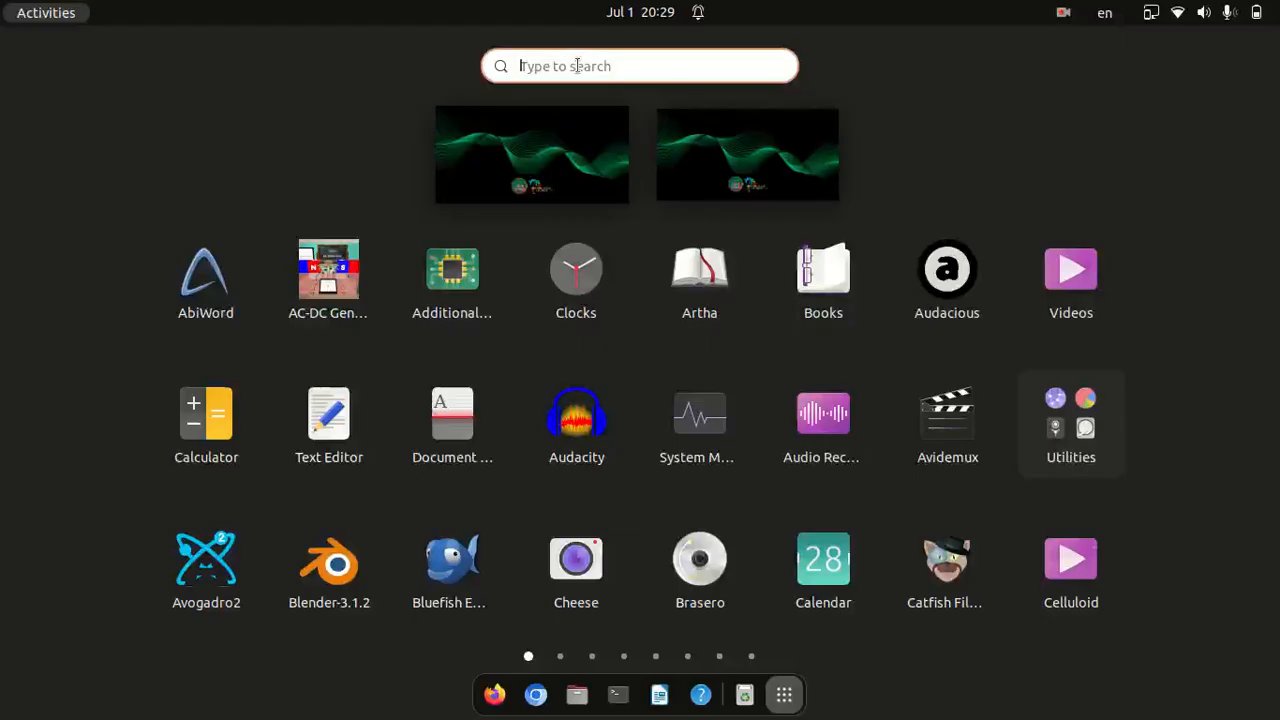
type("libr")
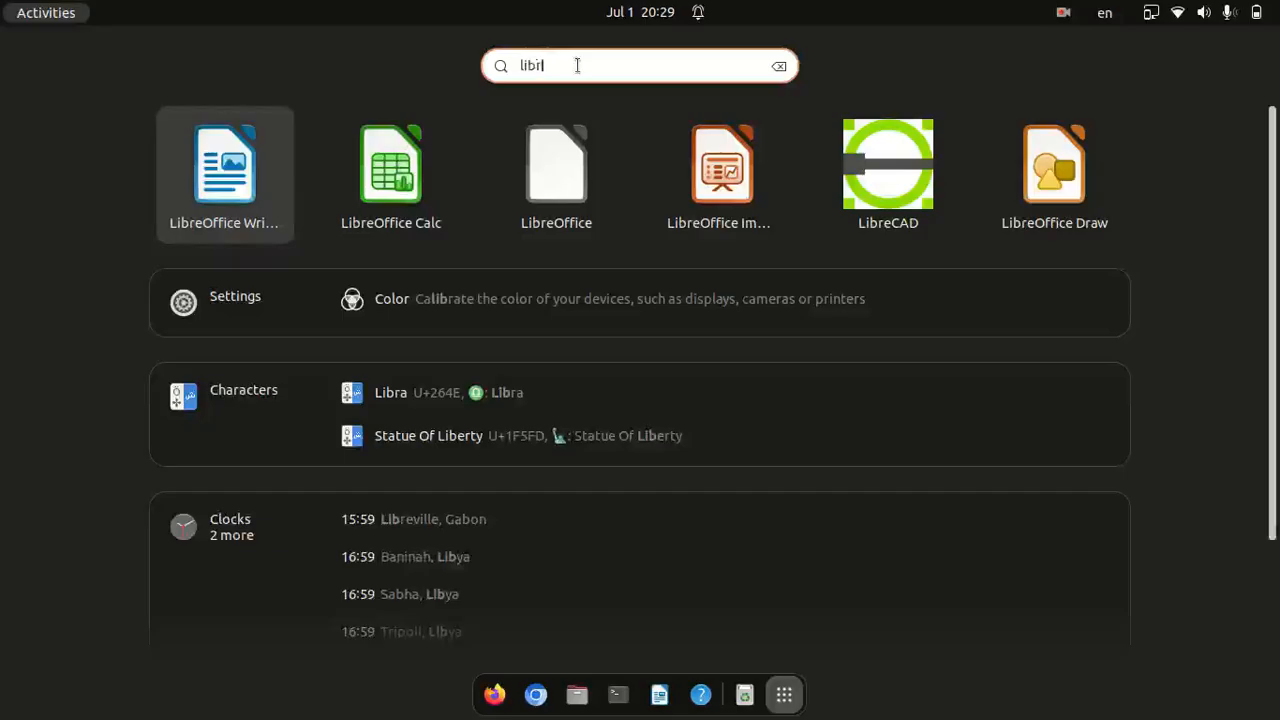
type("e")
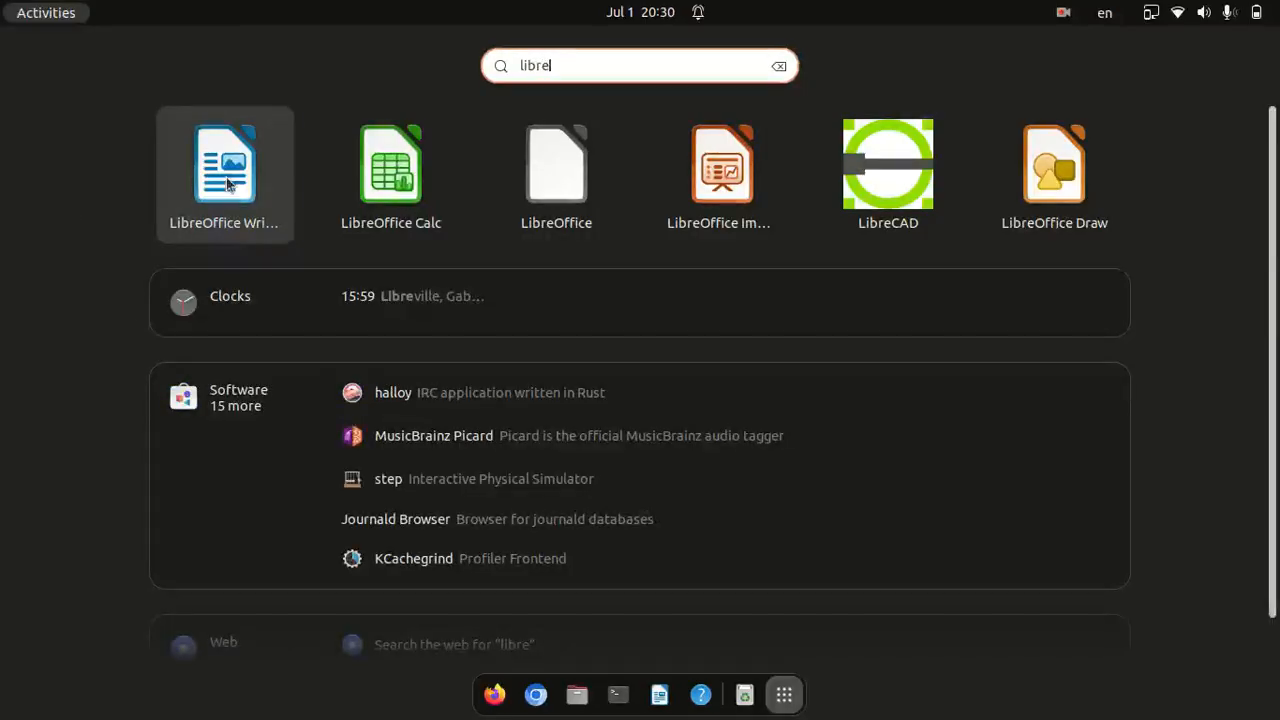
left_click(226, 170)
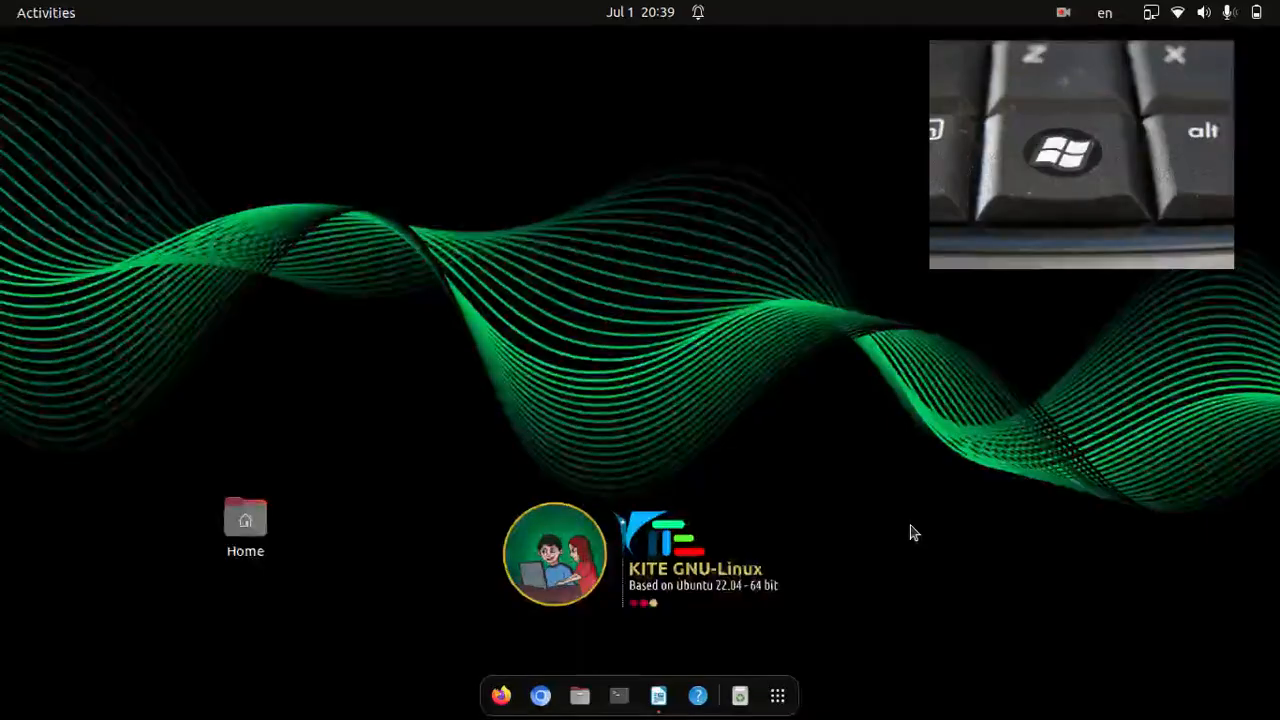
Bring up the activities overview and activate its search field
key("super")
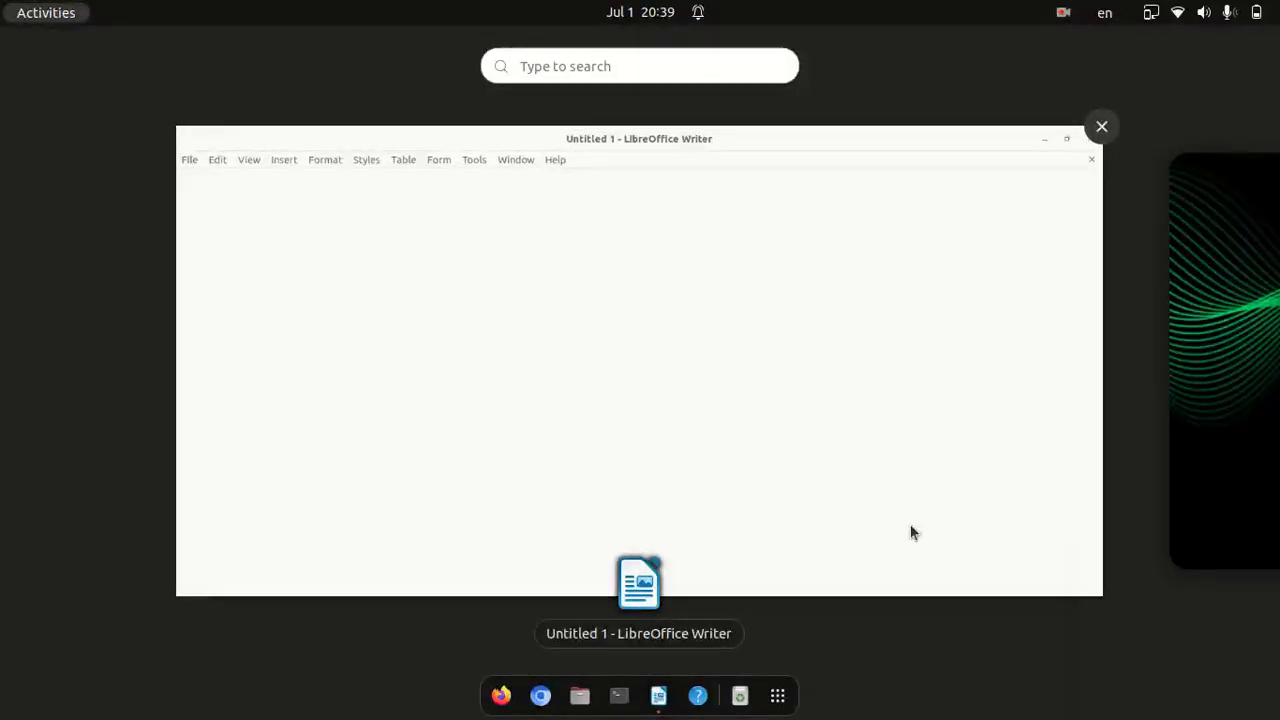
left_click(553, 68)
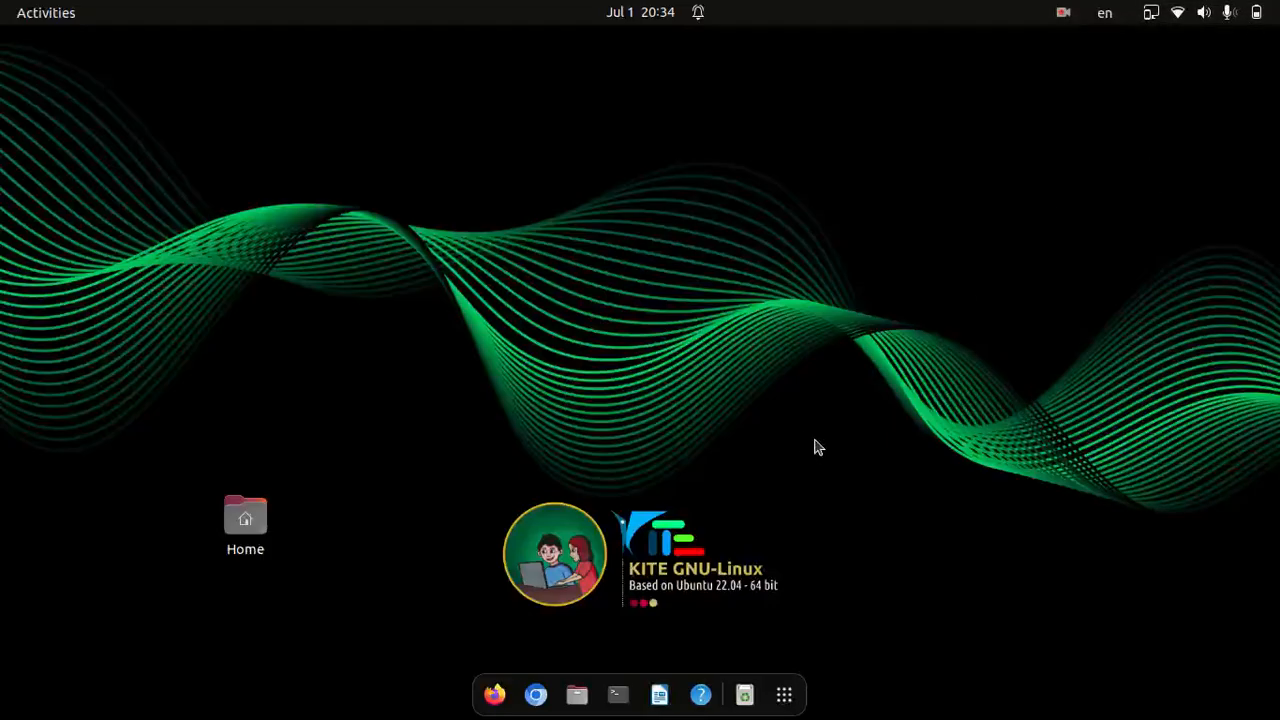
Open the system Settings on the Appearance page
left_click(1257, 24)
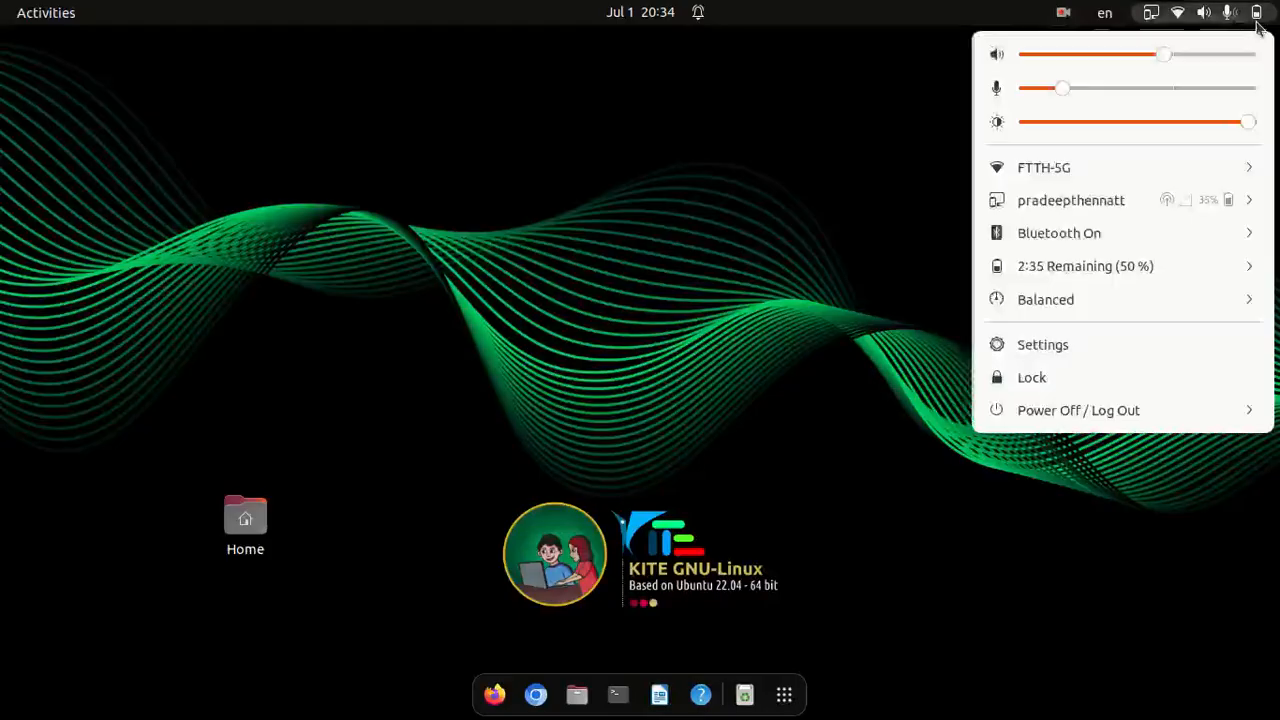
left_click(1042, 345)
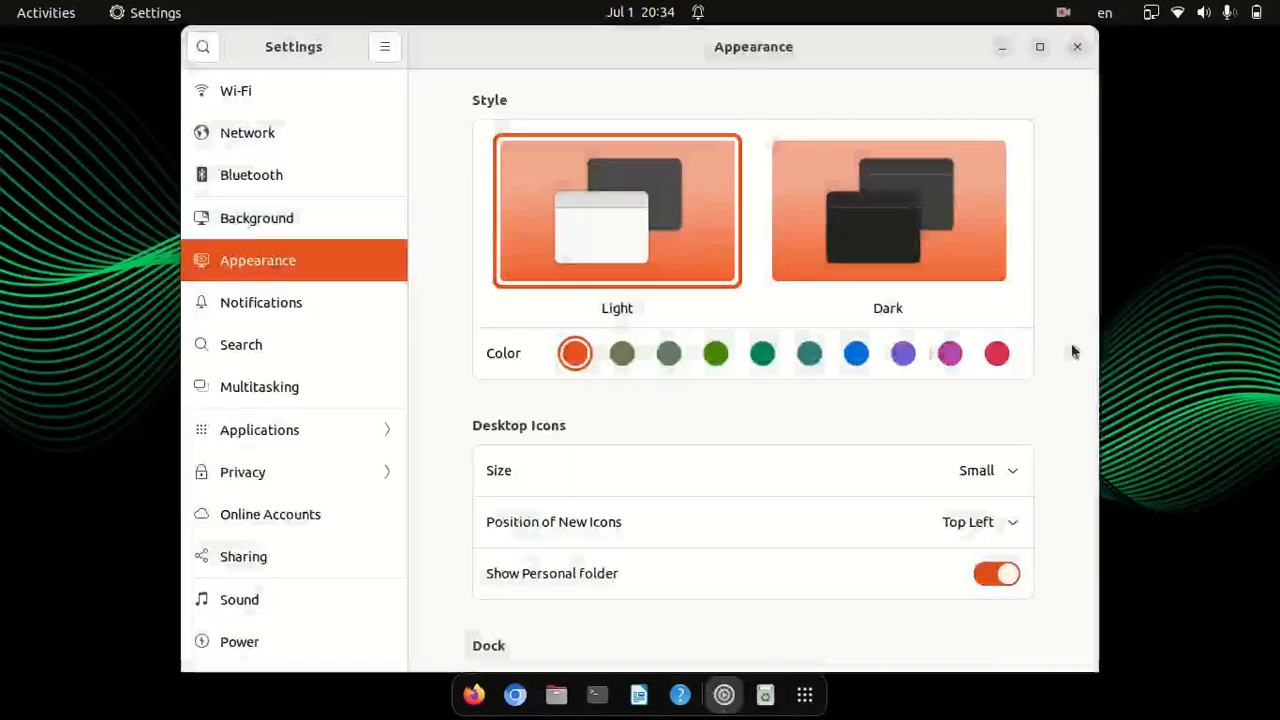
Try the olive-brown, green and dark teal-green accent colors, and restore the orange accent
left_click(623, 362)
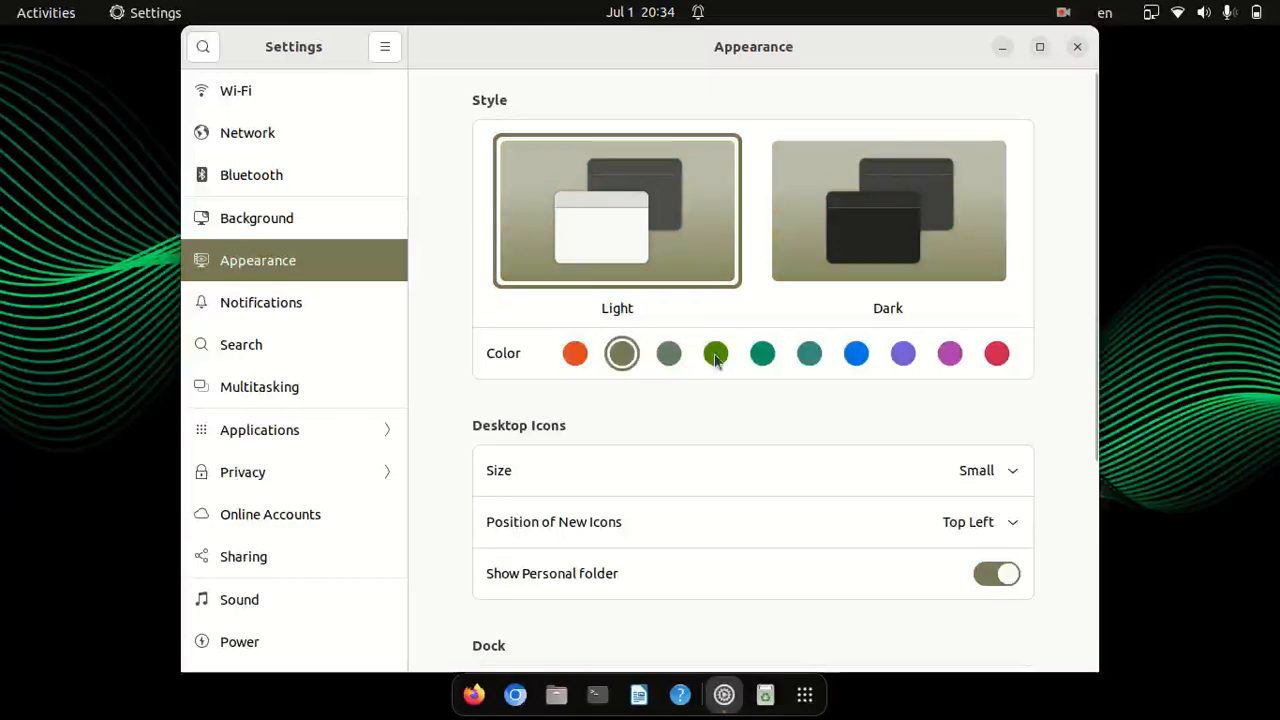
left_click(716, 358)
left_click(762, 360)
left_click(577, 358)
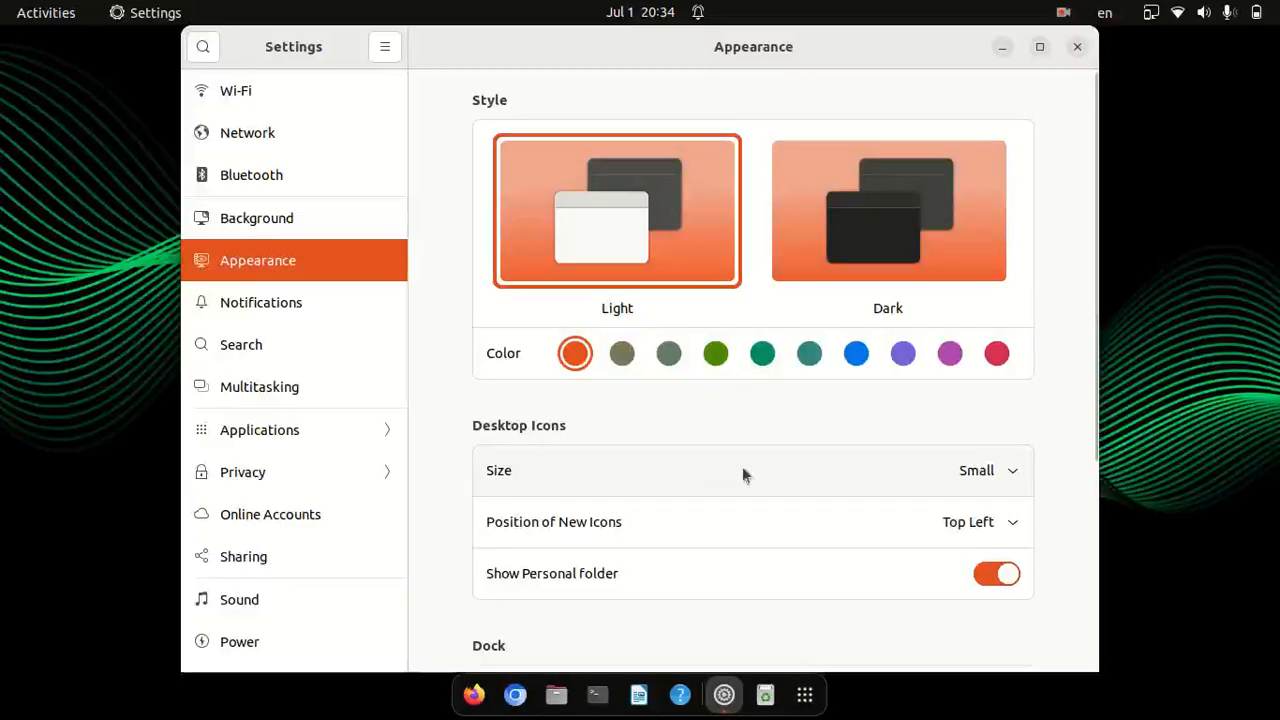
Move the Settings window clear of the Home icon, try the Large desktop icon size, and return the size to Small
left_click_drag(680, 51, 774, 46)
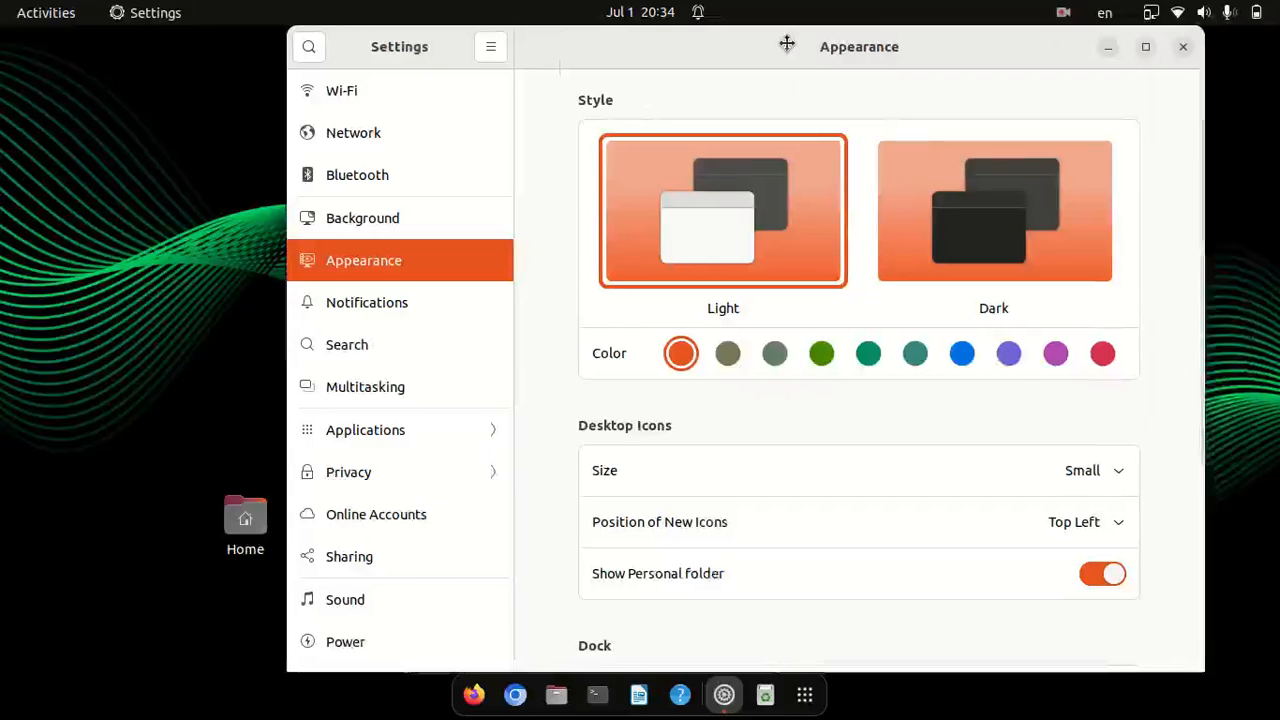
left_click(1119, 475)
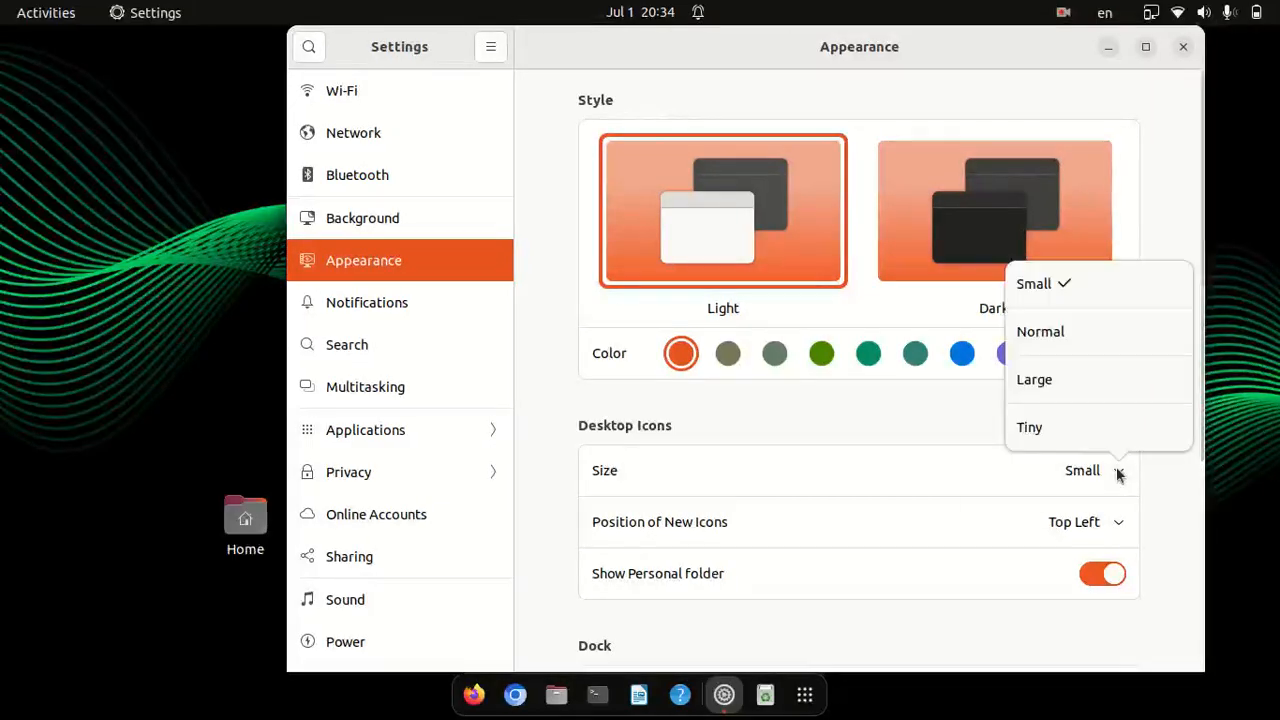
left_click(1051, 379)
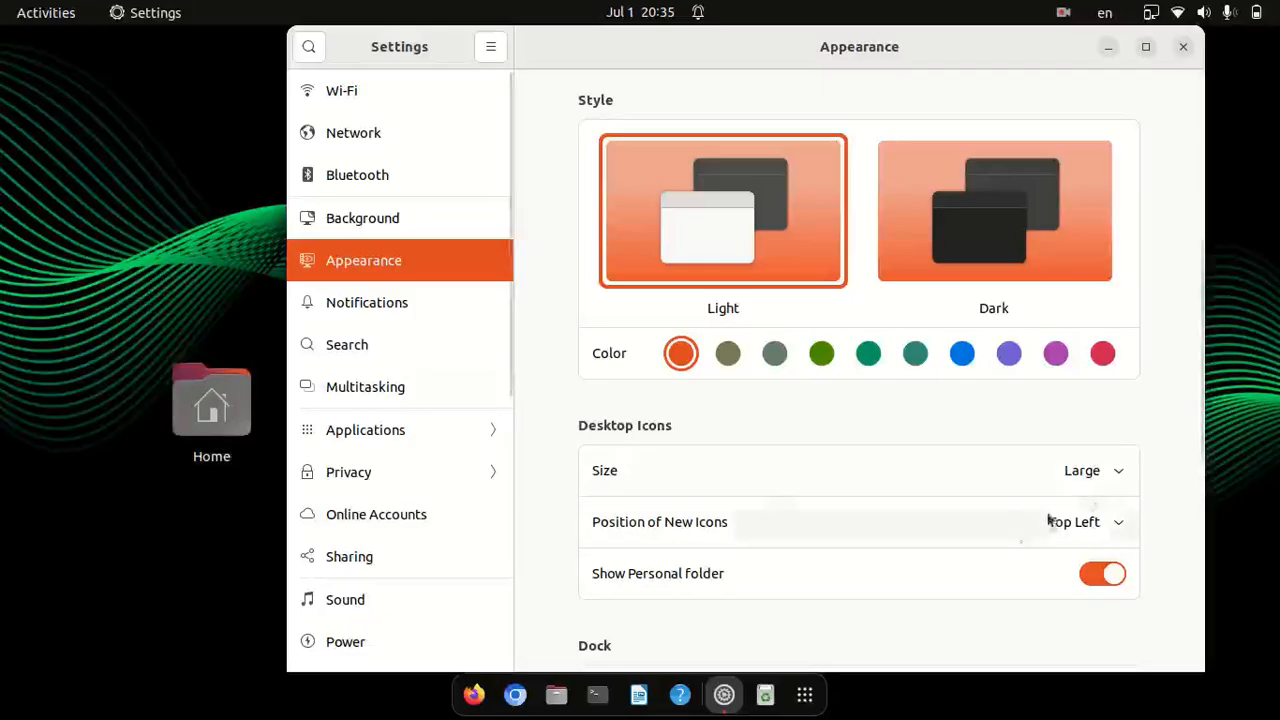
left_click(1080, 474)
left_click(1052, 292)
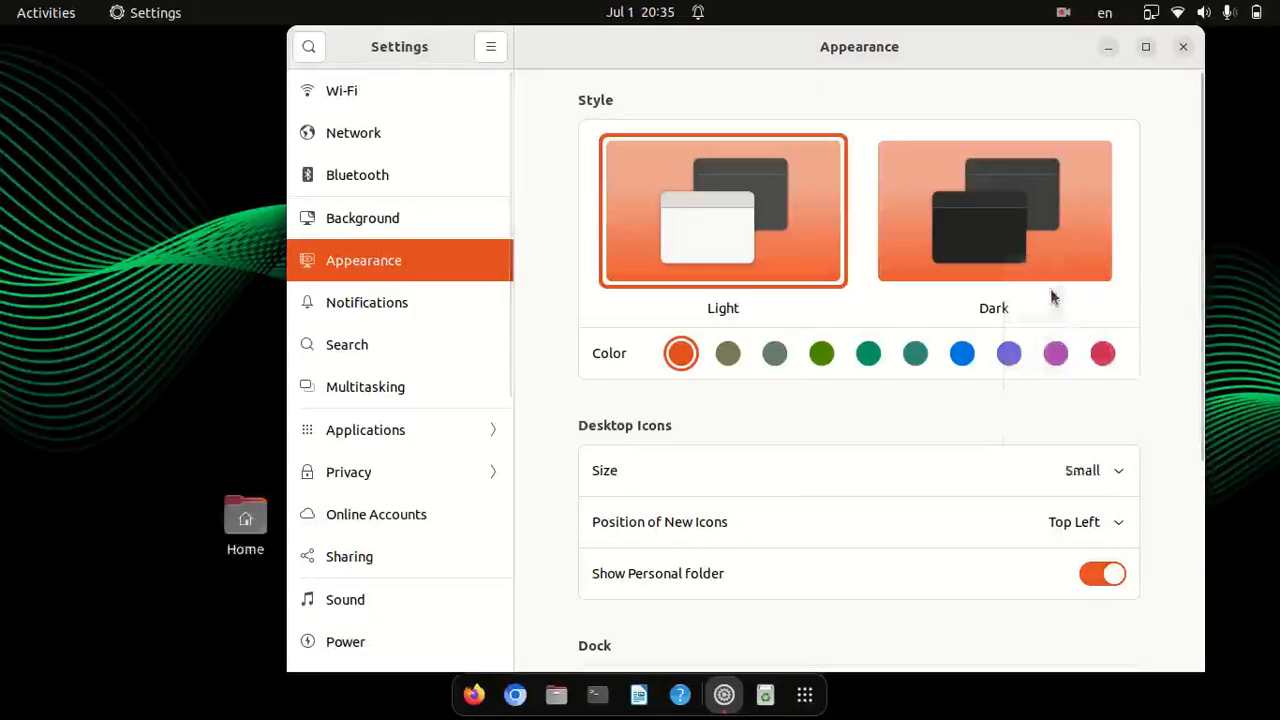
Turn off Show Personal folder for the desktop icons and turn it back on
scroll(654, 528, "down", 1)
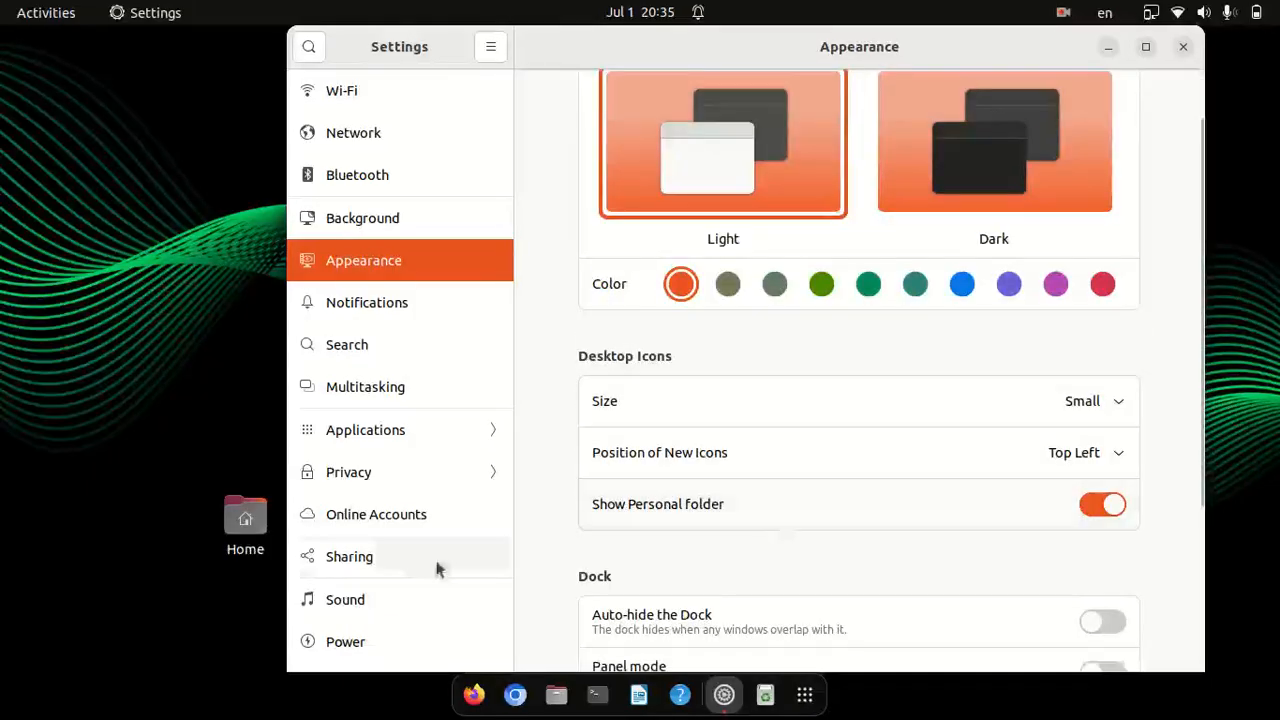
left_click(1110, 506)
left_click(1087, 509)
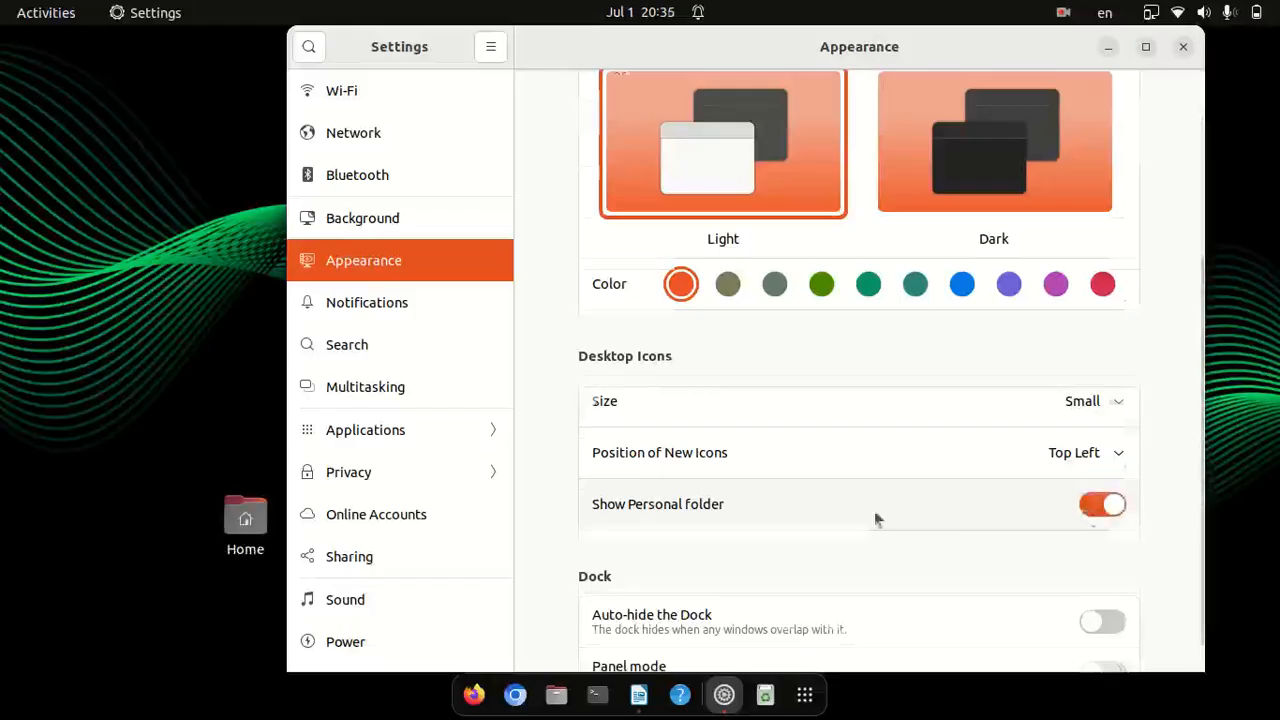
Bring up the LibreOffice Writer window to check how the dock behaves without auto-hide, and minimize it to return to Settings
scroll(1047, 516, "down", 4)
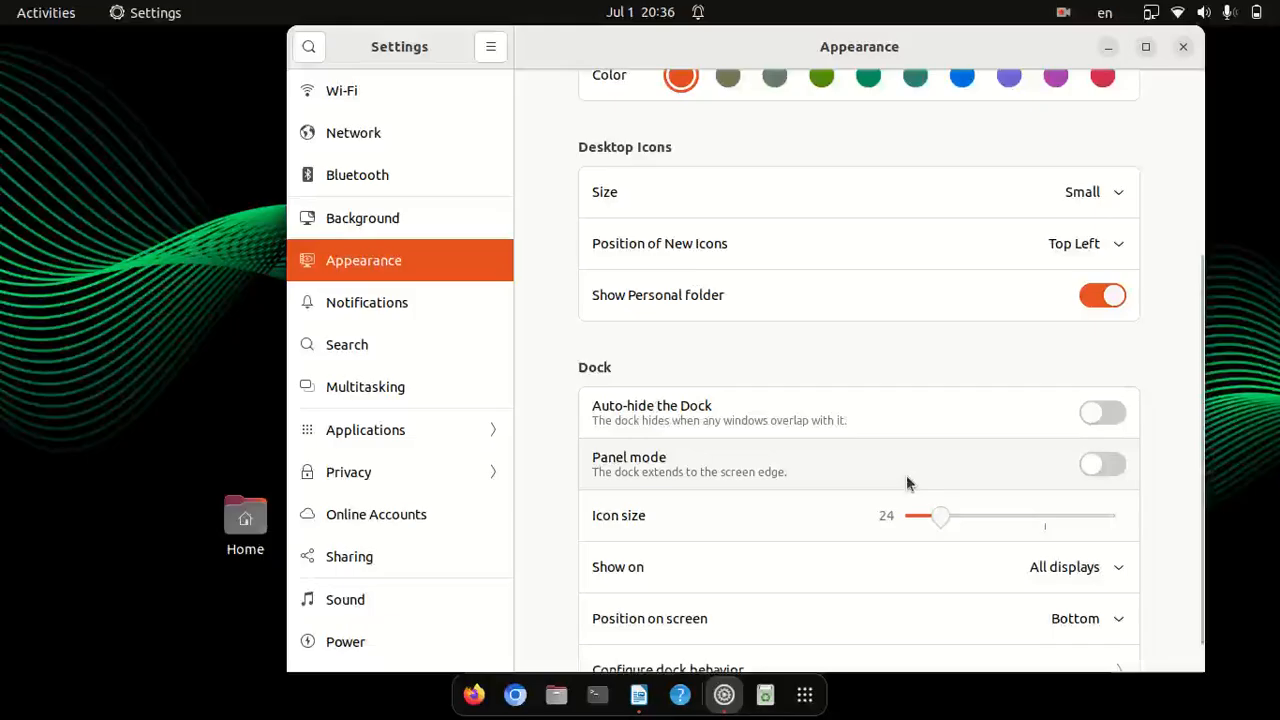
left_click(639, 695)
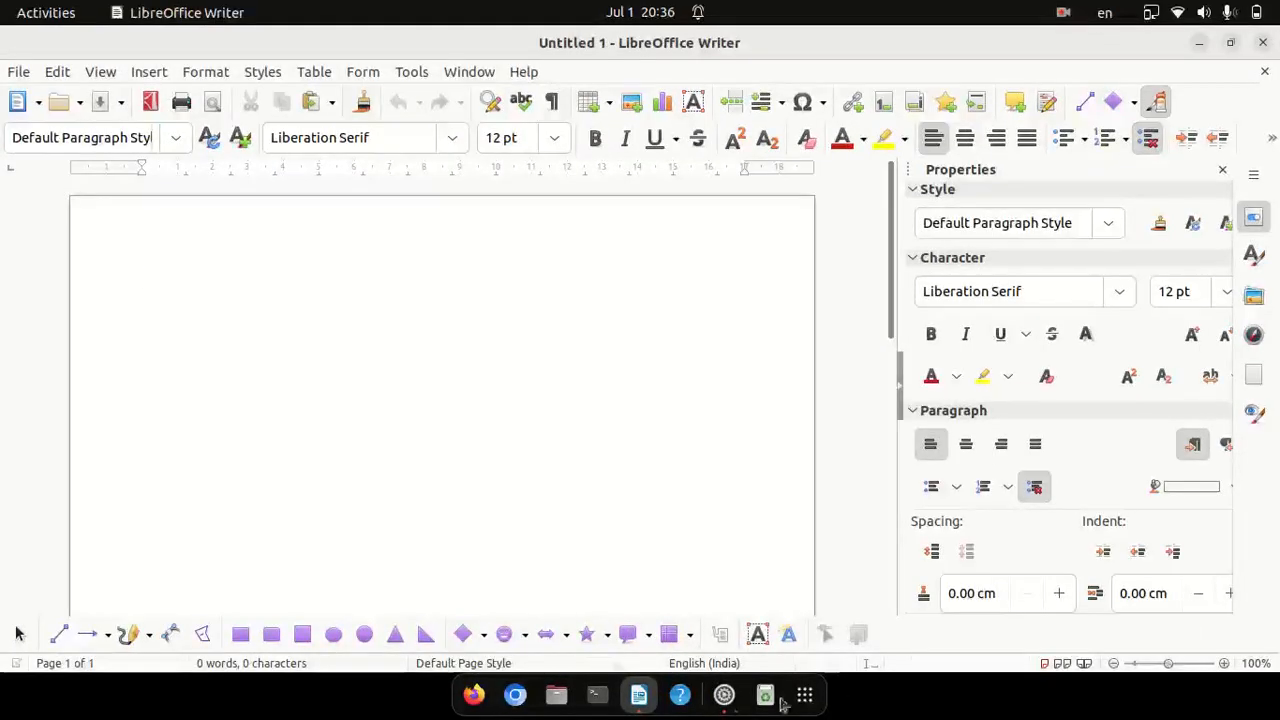
left_click(1200, 44)
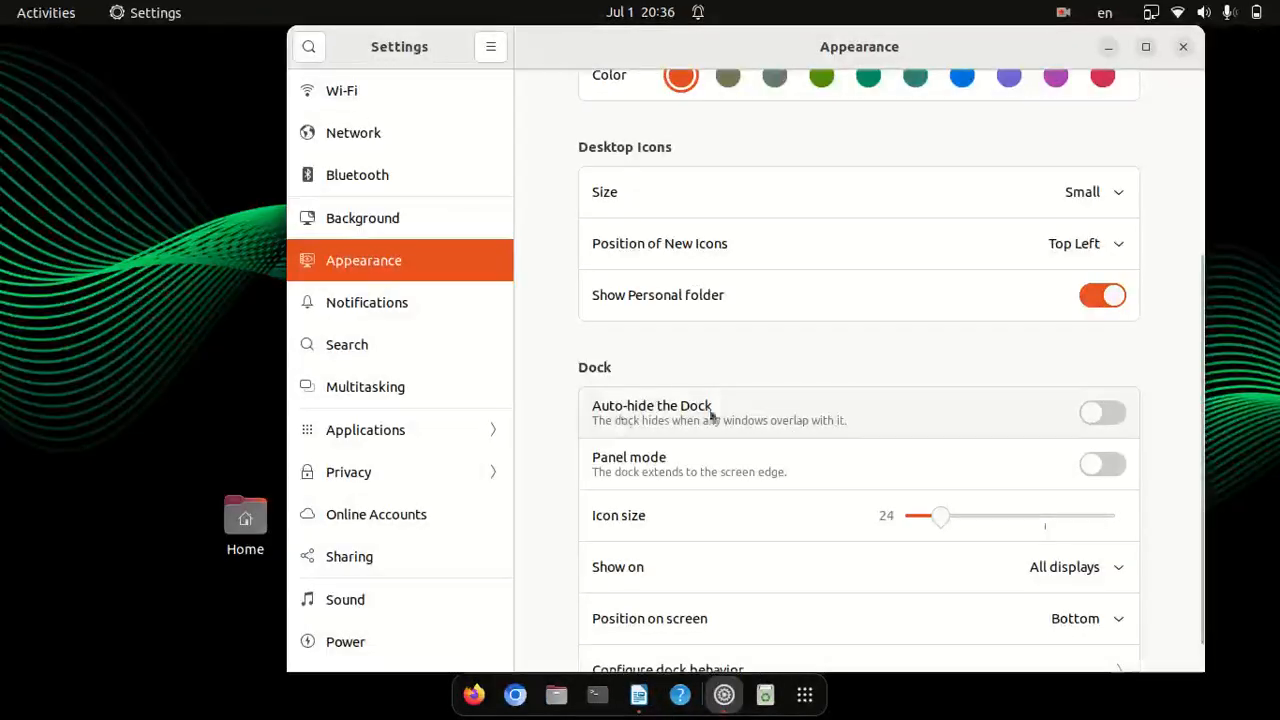
Turn on Auto-hide the Dock, check it with the LibreOffice Writer window open, minimize Writer, and turn auto-hide off again
left_click(1092, 414)
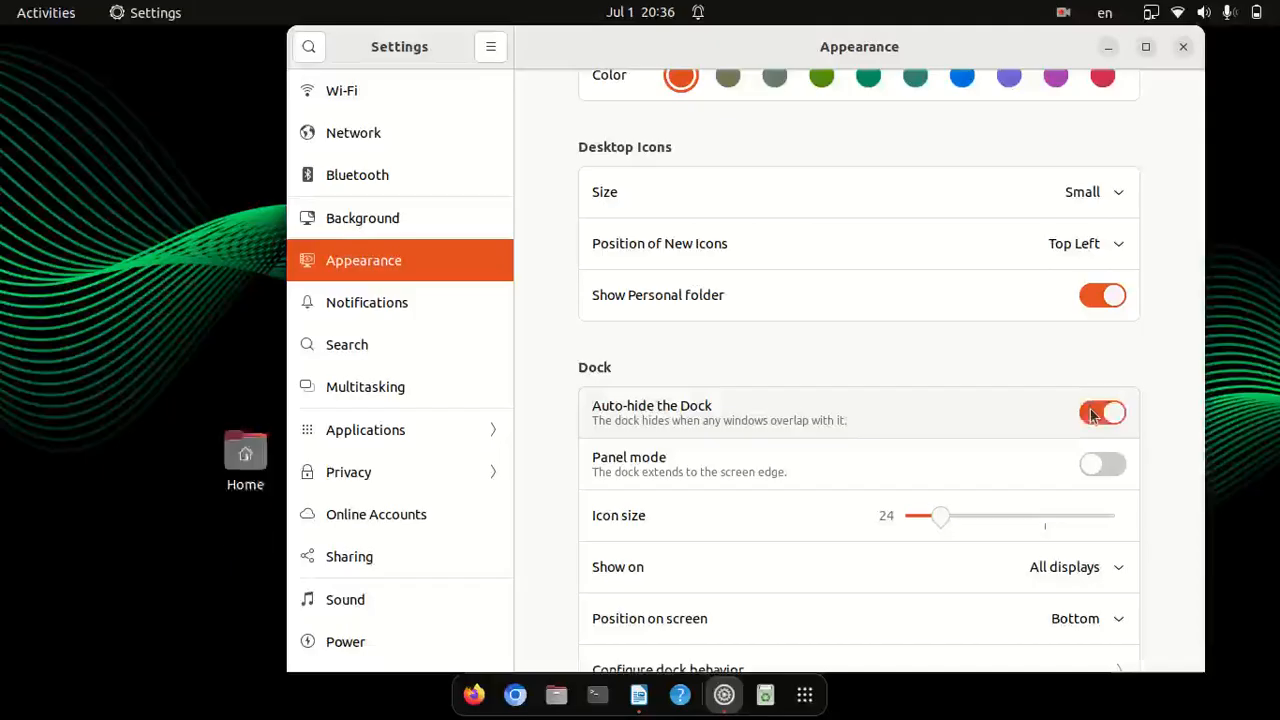
left_click(641, 695)
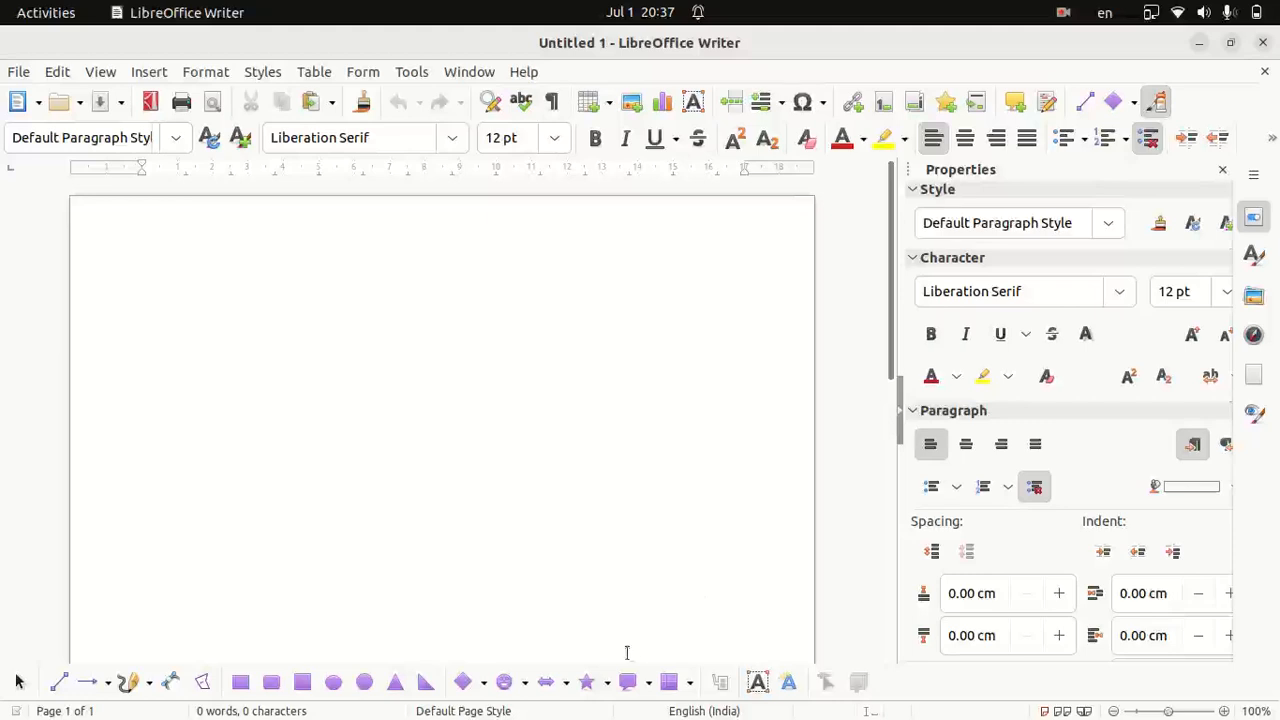
left_click(1199, 43)
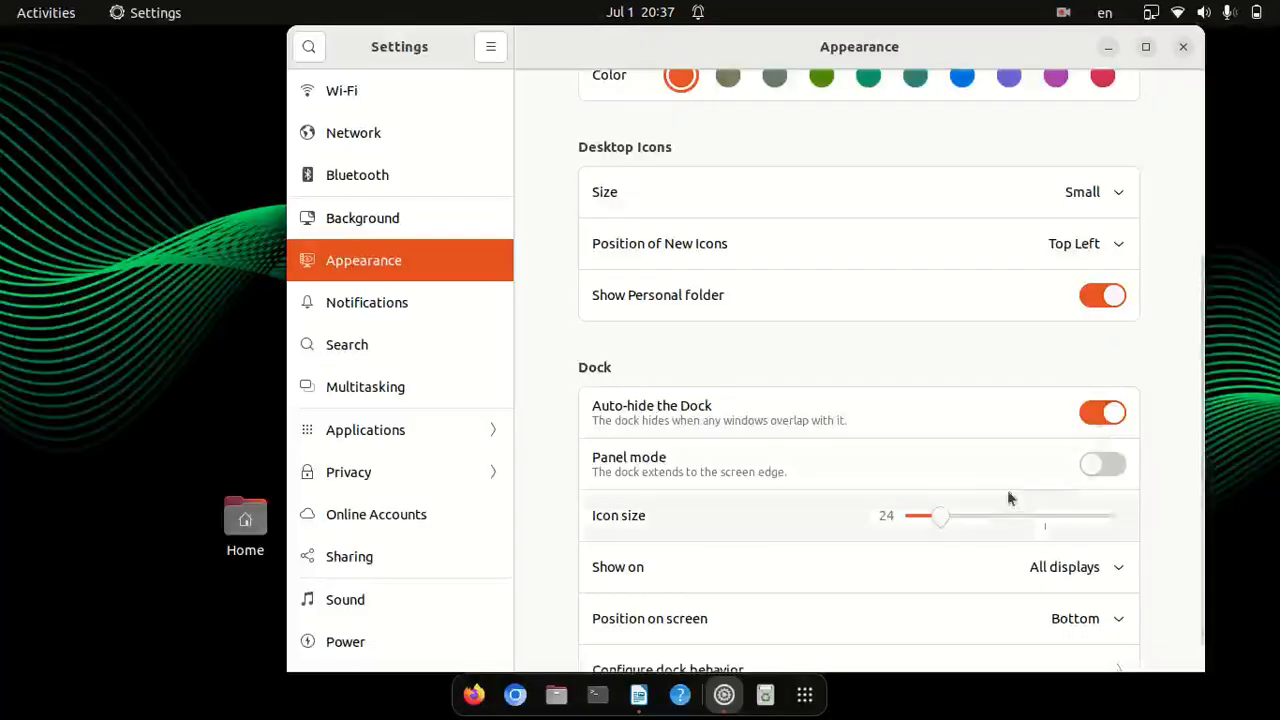
left_click(1106, 414)
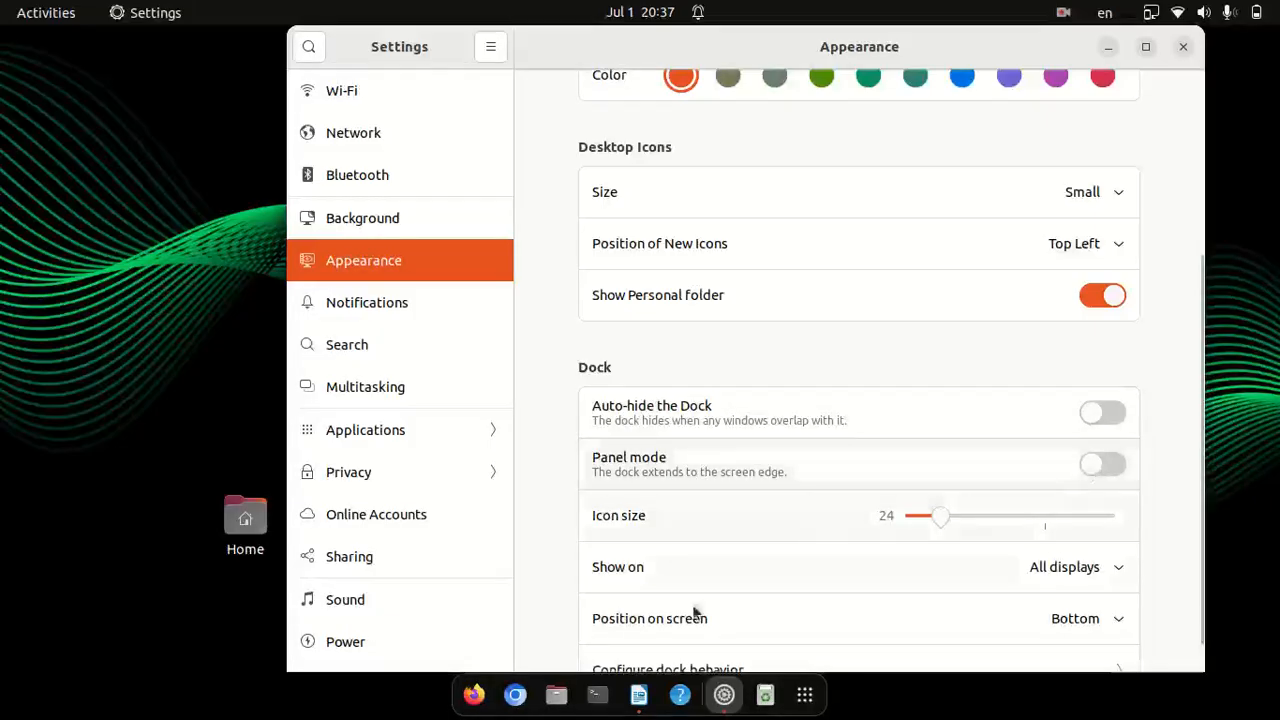
Turn the dock's Panel mode on and off again, and set the dock icon size to 22
left_click(1095, 474)
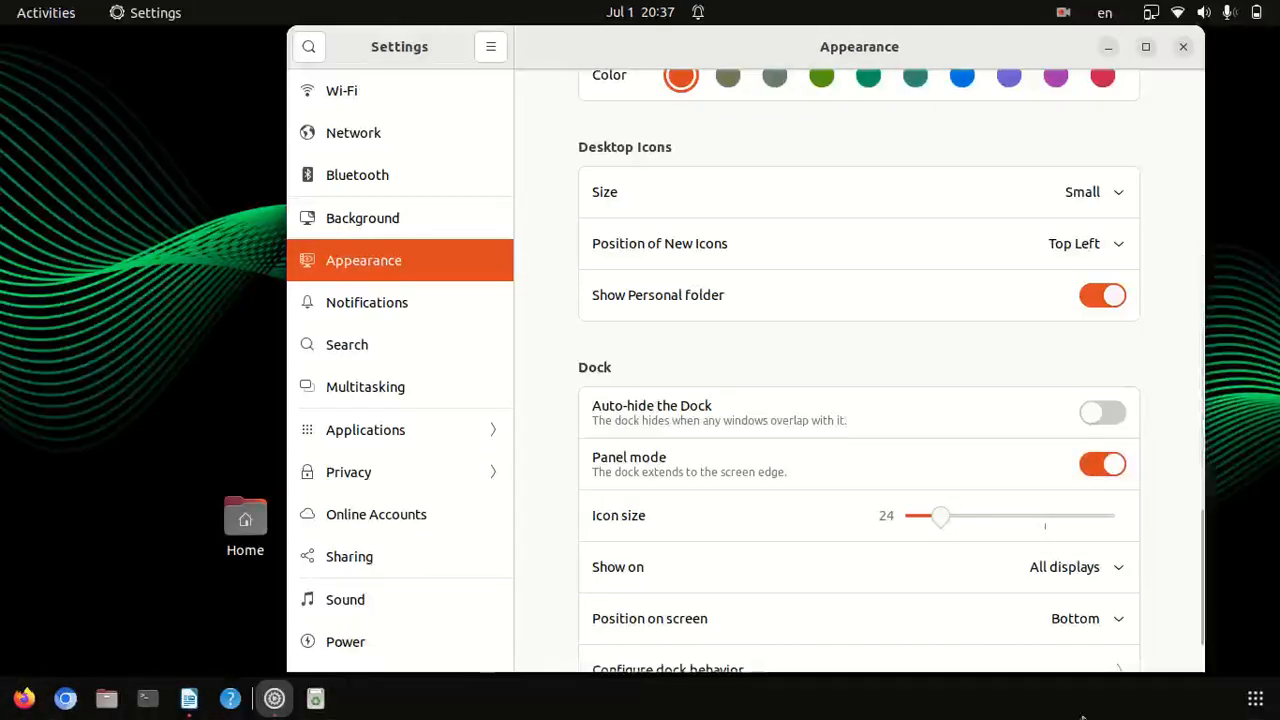
left_click(1117, 470)
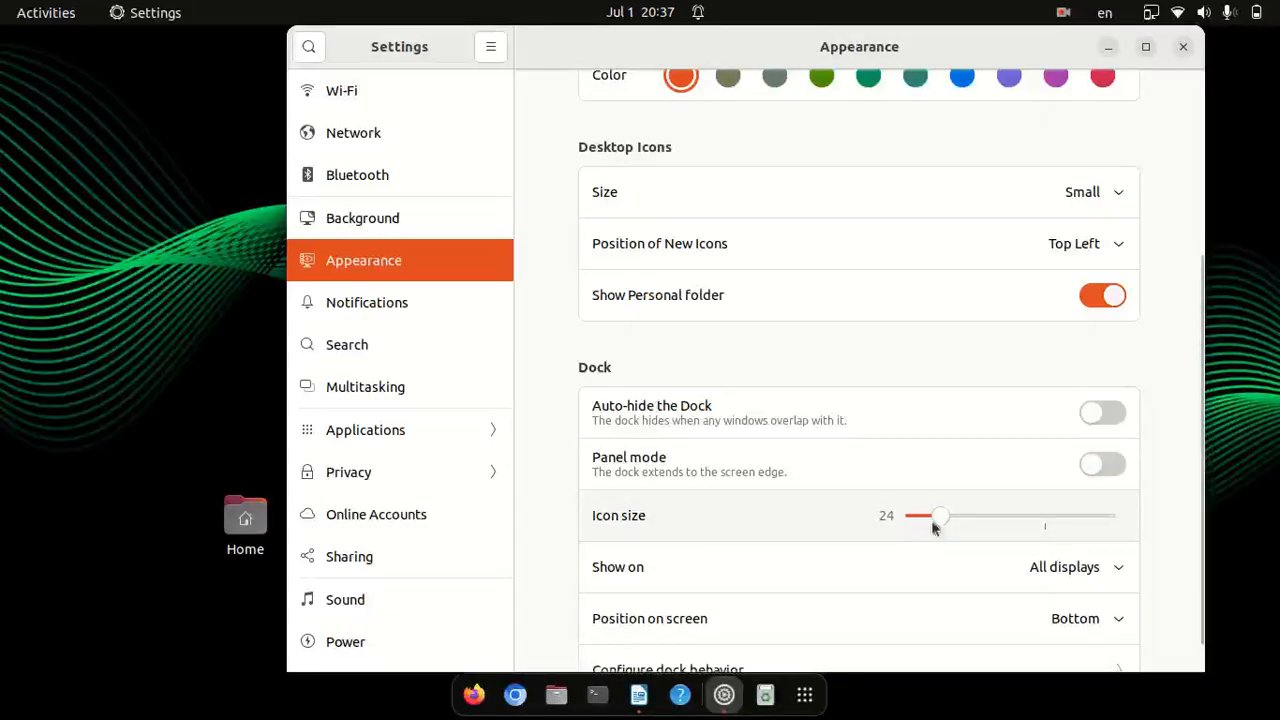
mouse_move(937, 521)
left_mouse_down()
mouse_move(994, 523)
mouse_move(937, 524)
left_mouse_up()
Try the Right and Left screen positions for the dock, and return it to Bottom
scroll(900, 606, "down", 1)
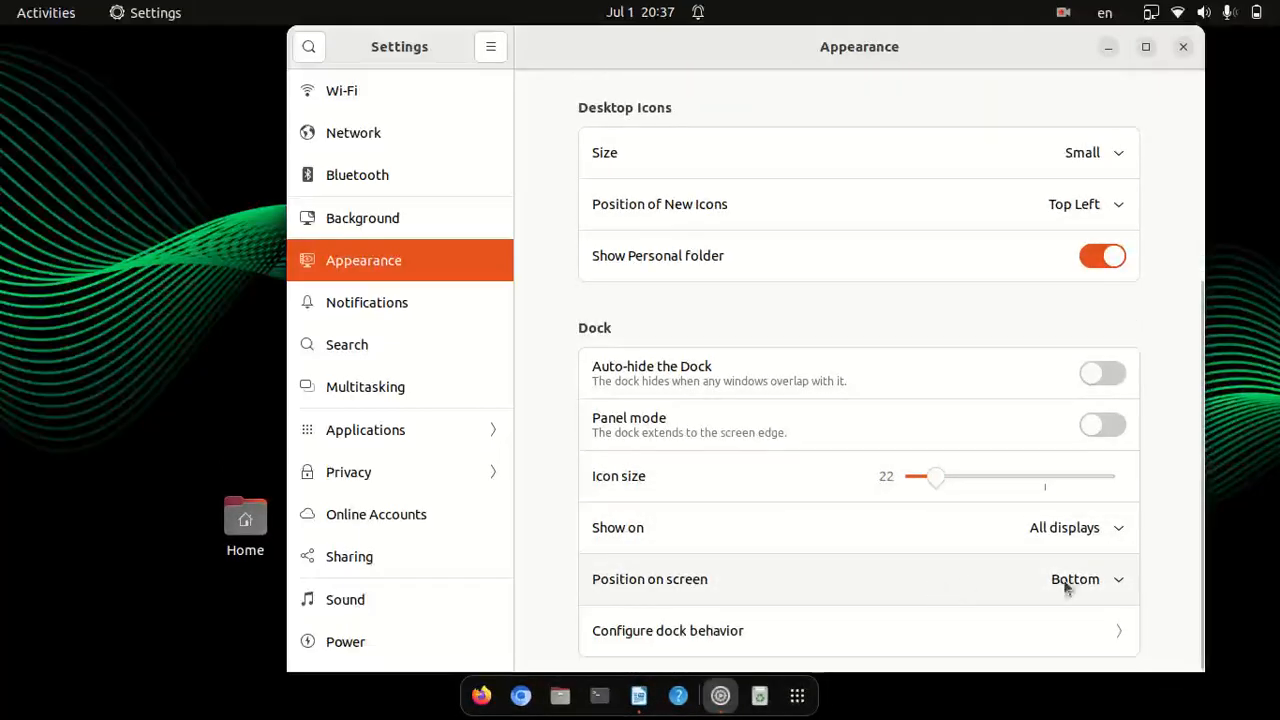
left_click(1108, 580)
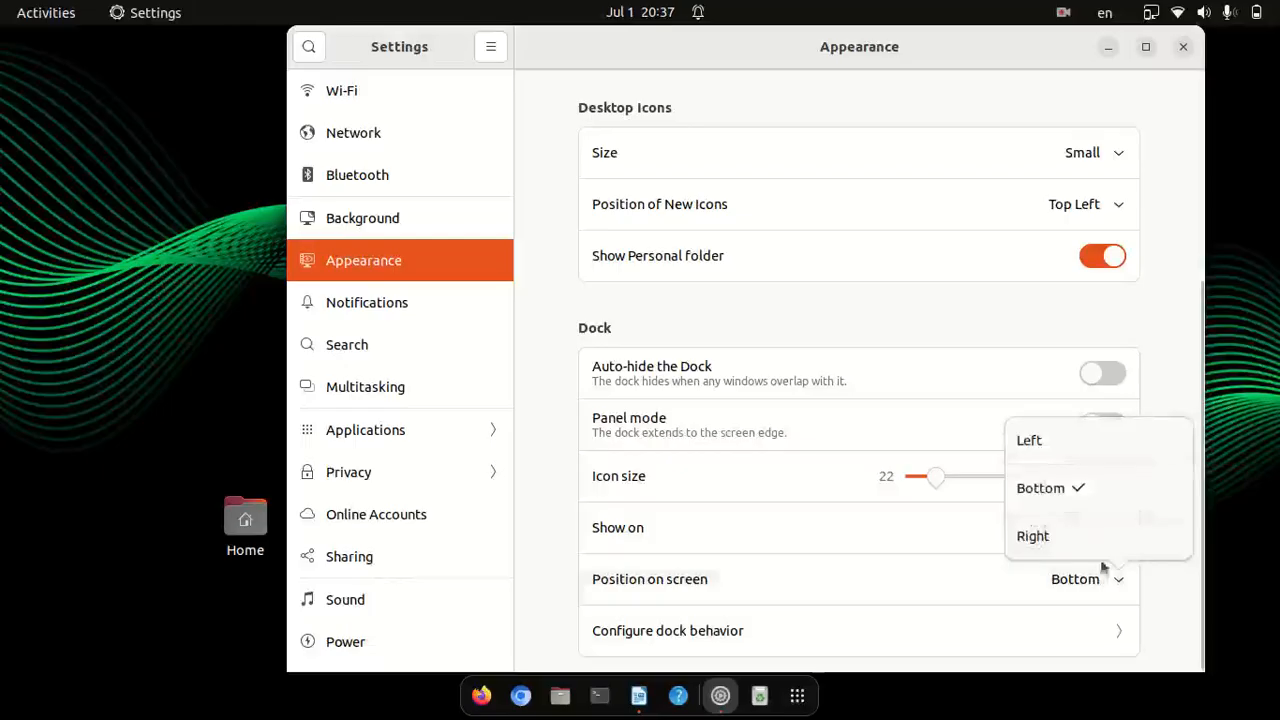
left_click(1049, 535)
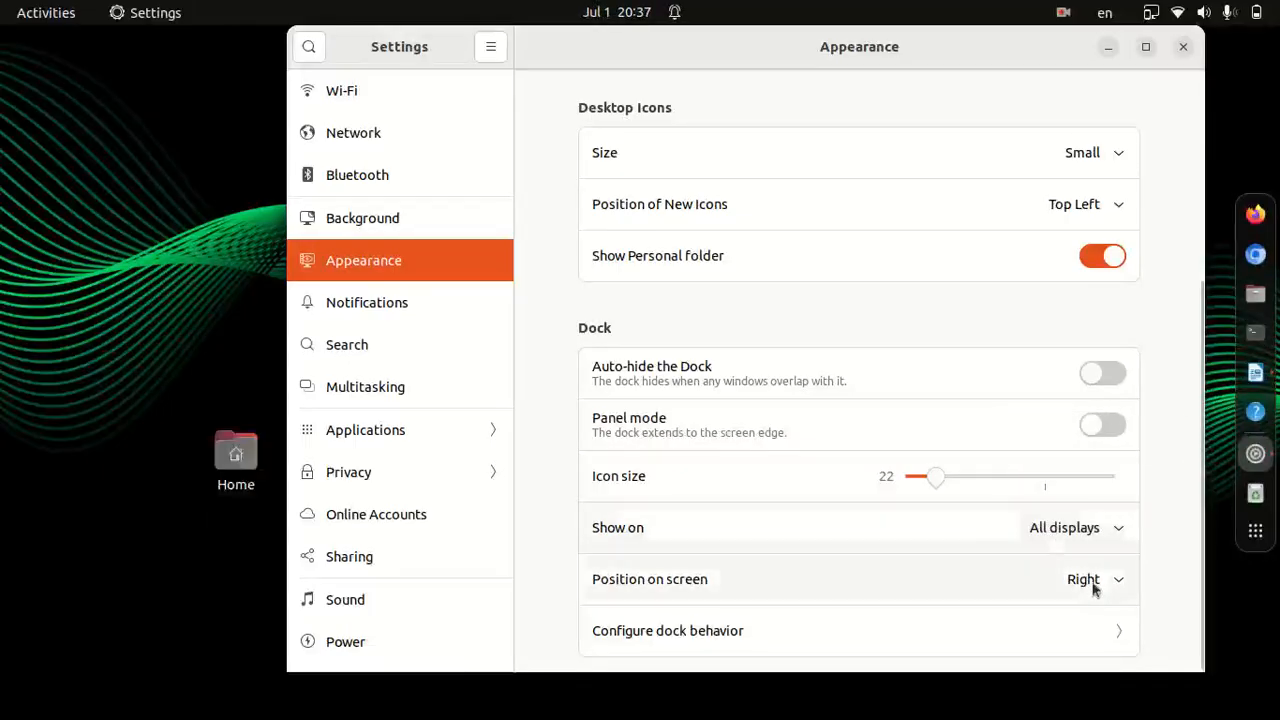
left_click(1094, 582)
left_click(1038, 442)
left_click(1086, 583)
left_click(1049, 499)
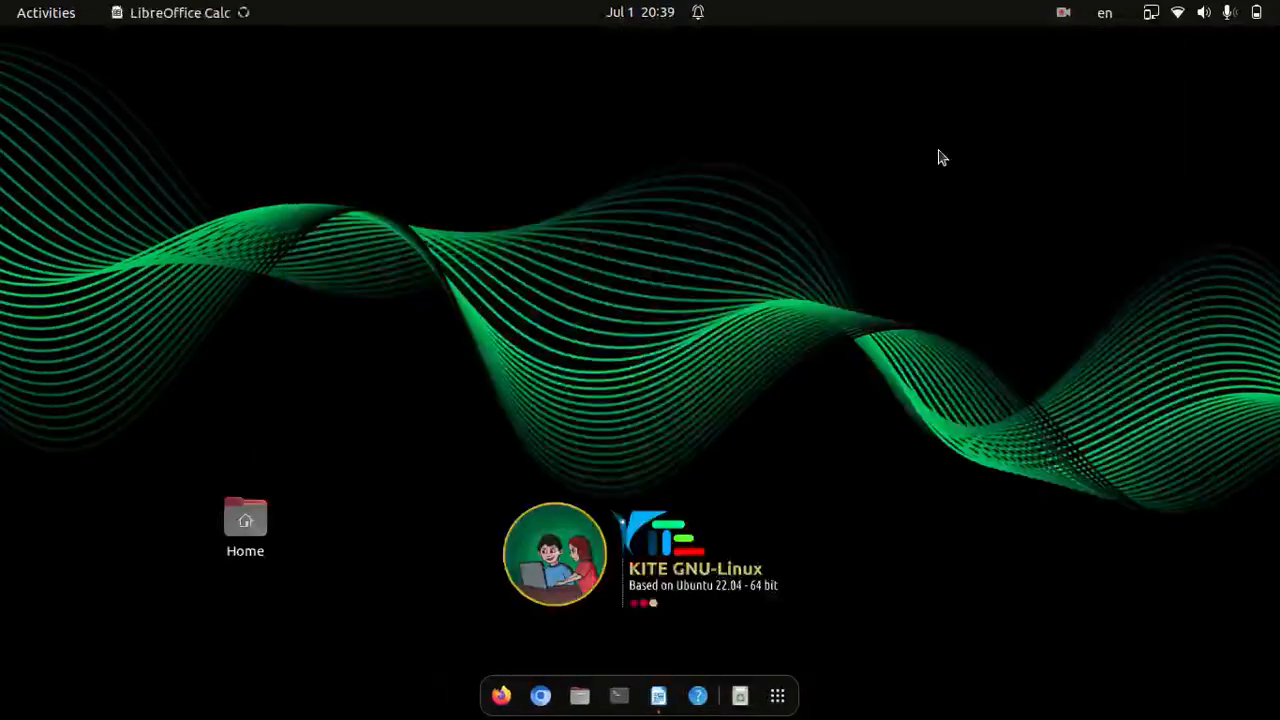